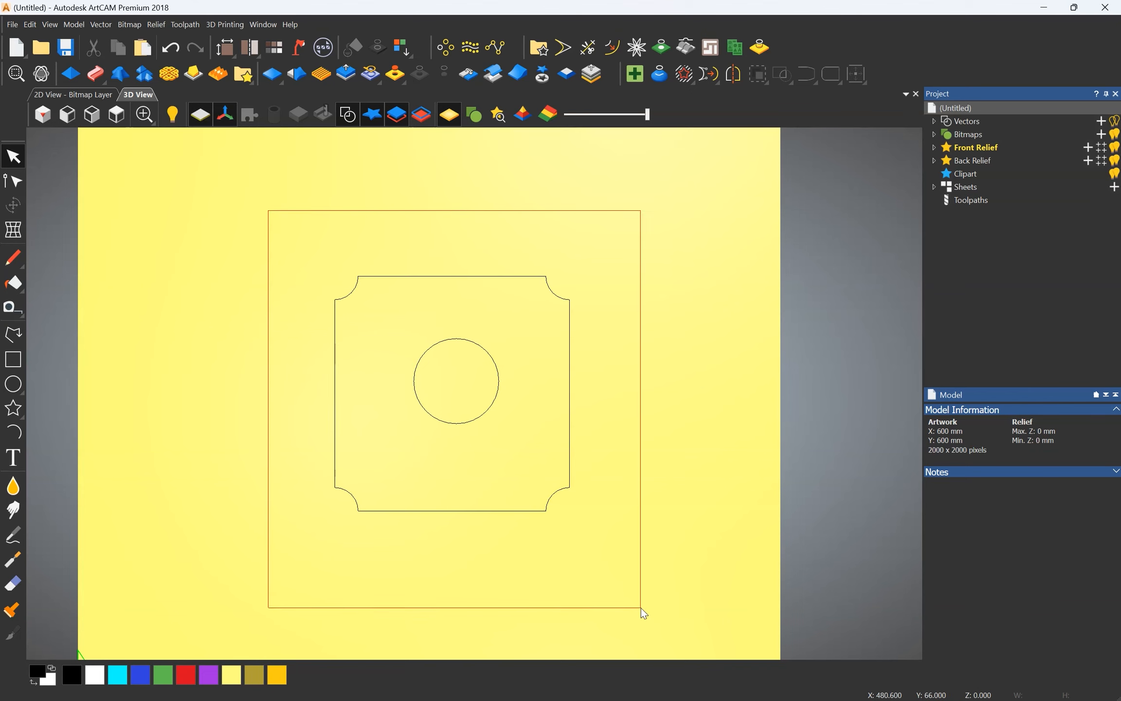
# - Align the notched square and the circle on a common centre and clear the selection
pyautogui.moveTo(858, 75); pyautogui.dragTo(857, 267)
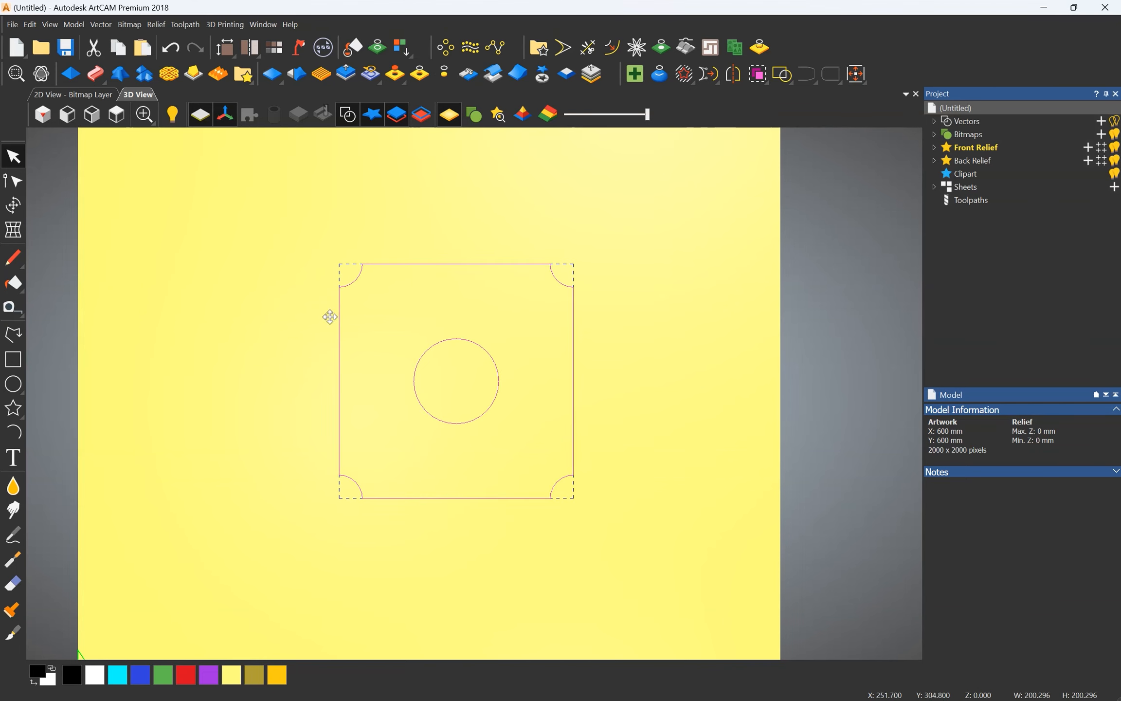
pyautogui.click(307, 239)
pyautogui.scroll(-2, 317, 233)
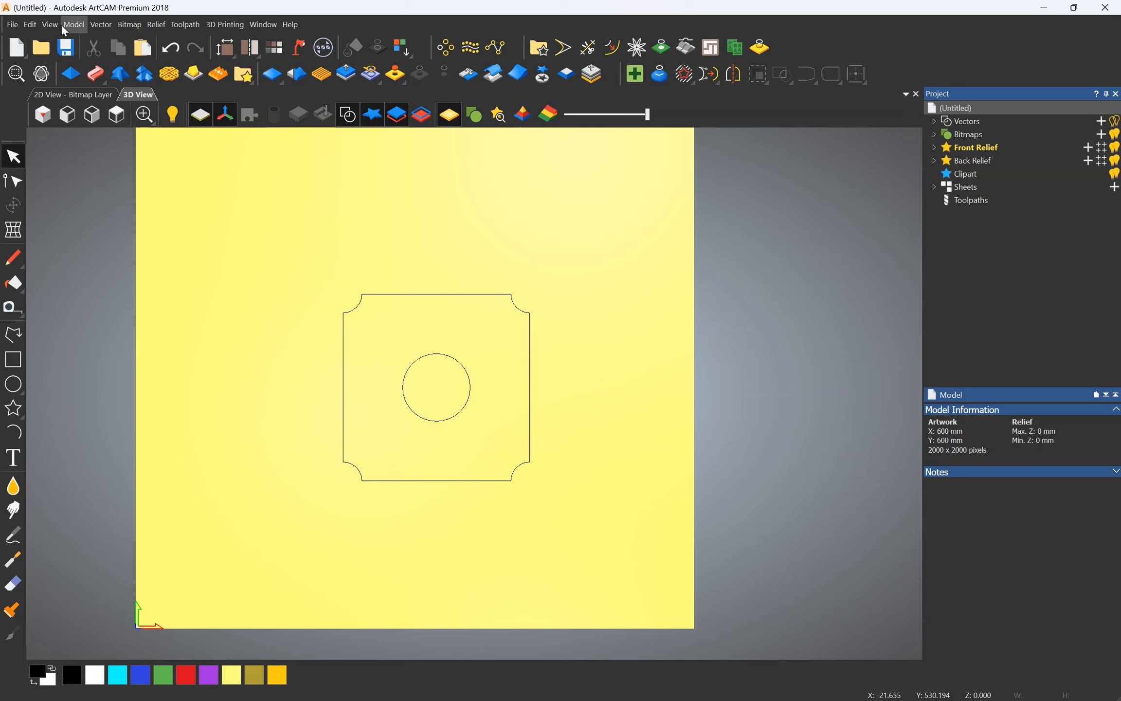
# - Set the model resolution to 4000 x 4000 pixels
pyautogui.click(73, 25)
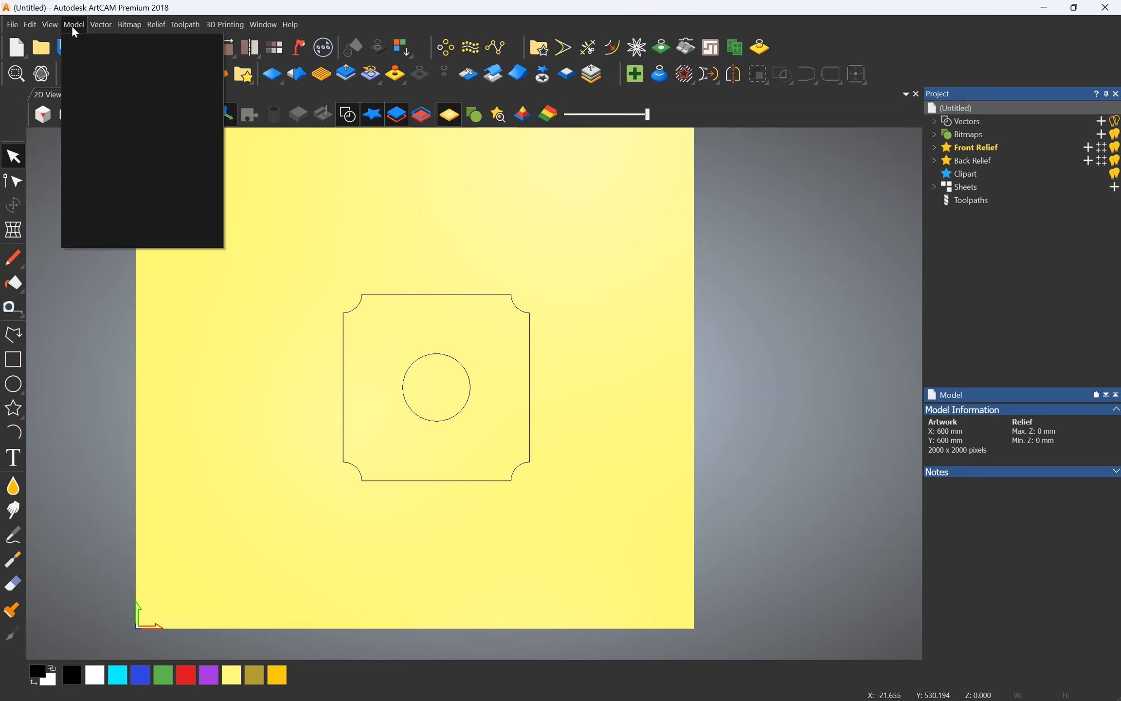
pyautogui.click(107, 58)
pyautogui.moveTo(533, 178); pyautogui.dragTo(594, 178)
pyautogui.click(556, 254)
pyautogui.click(565, 233)
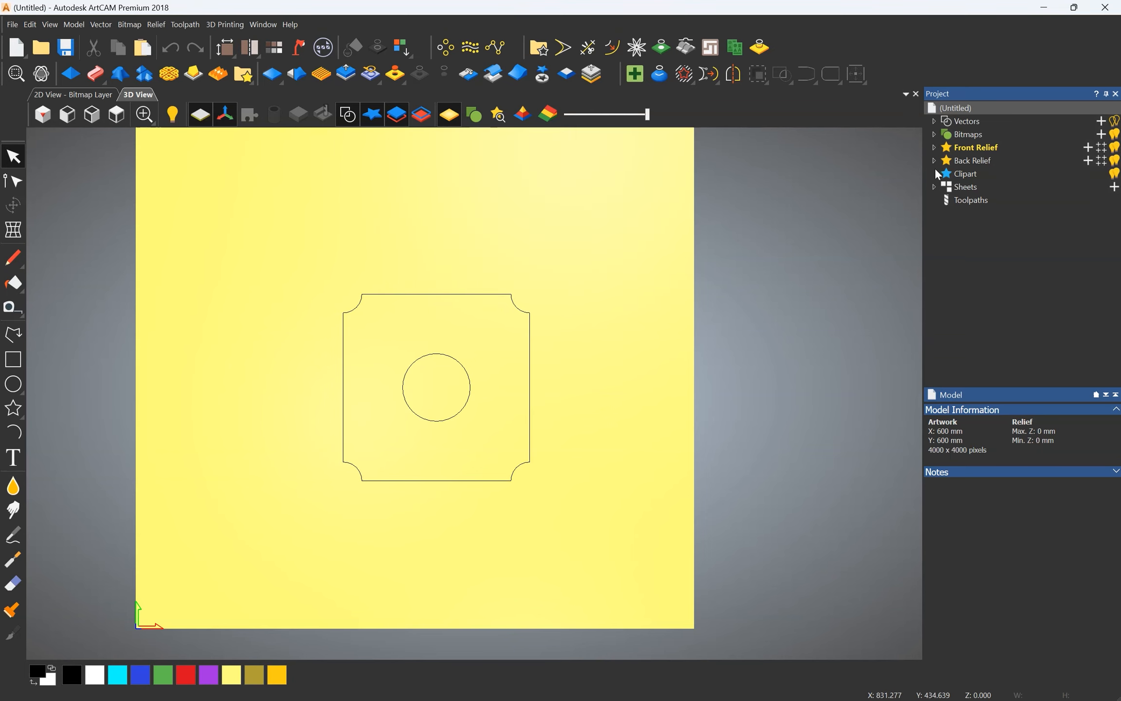
# - Expand the Front Relief layers, select the notched square outline and start the Shape Editor for it
pyautogui.click(934, 147)
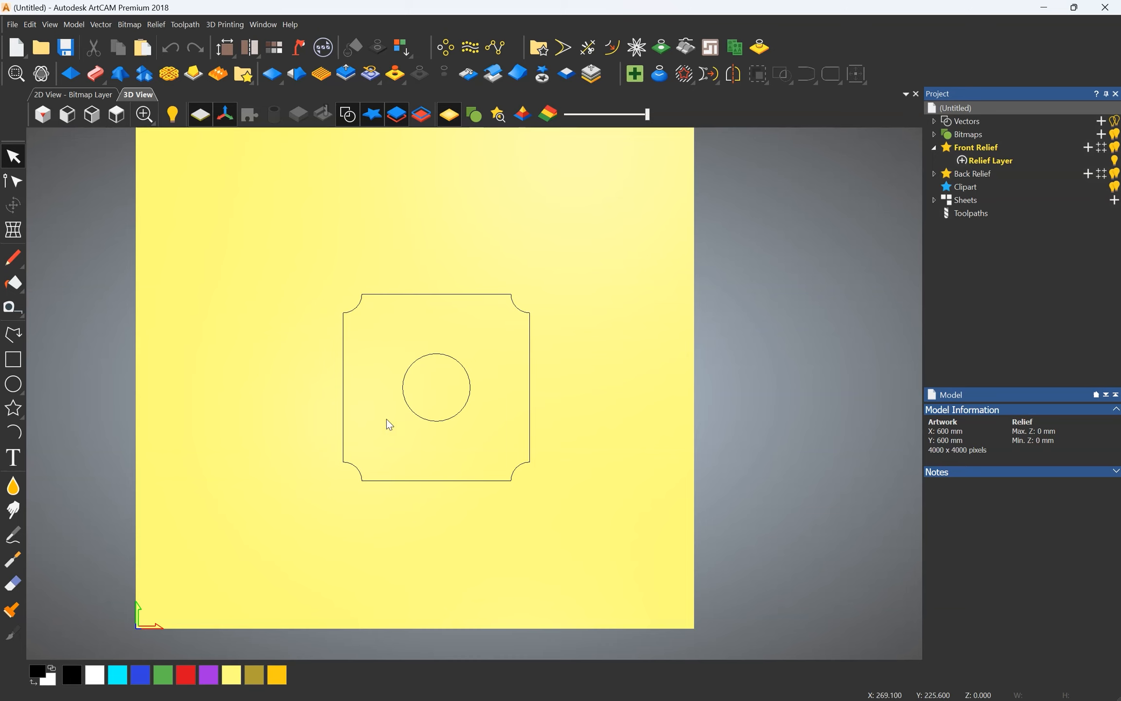
pyautogui.moveTo(371, 383); pyautogui.dragTo(304, 417)
pyautogui.moveTo(361, 335); pyautogui.dragTo(288, 400)
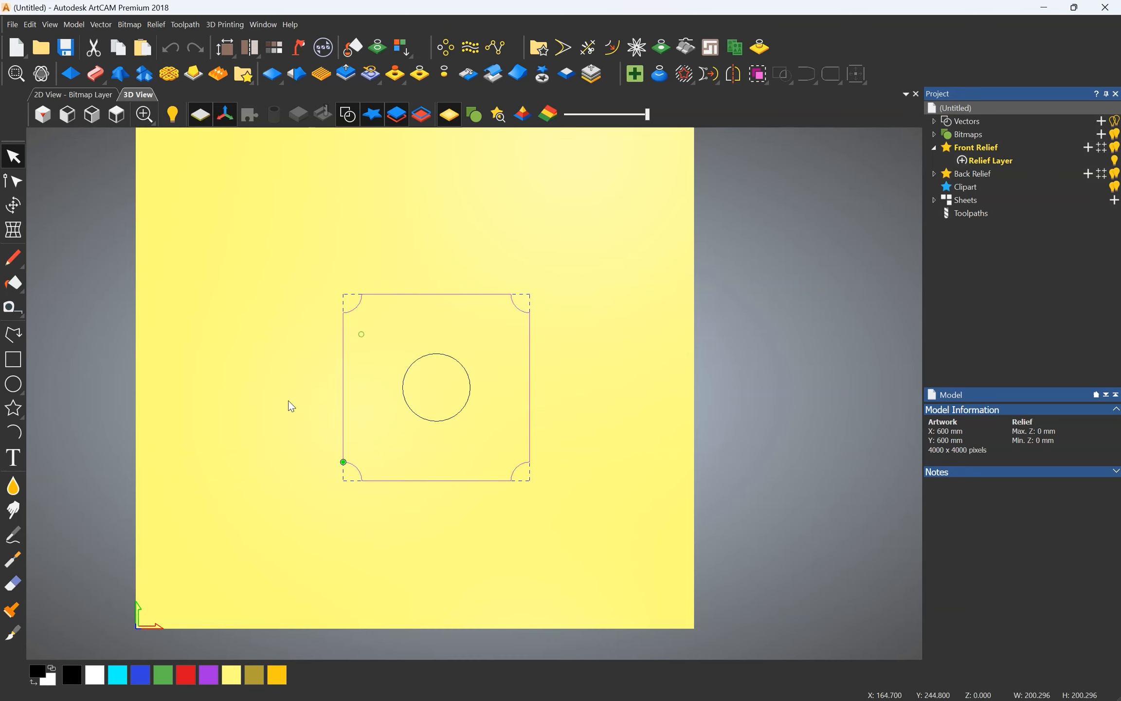
pyautogui.click(73, 80)
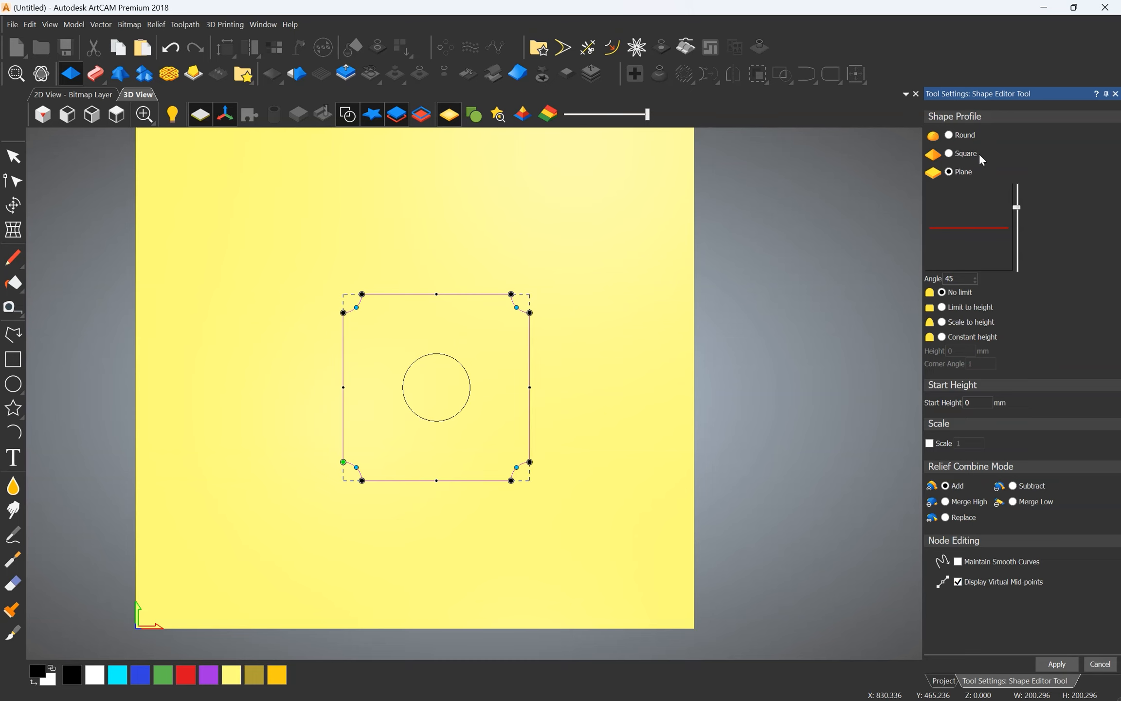
# - Set the Plane profile's angle to 25 and the start height to 10 mm, and inspect the raised square
pyautogui.moveTo(1018, 210); pyautogui.dragTo(1018, 239)
pyautogui.moveTo(1019, 240); pyautogui.dragTo(1017, 215)
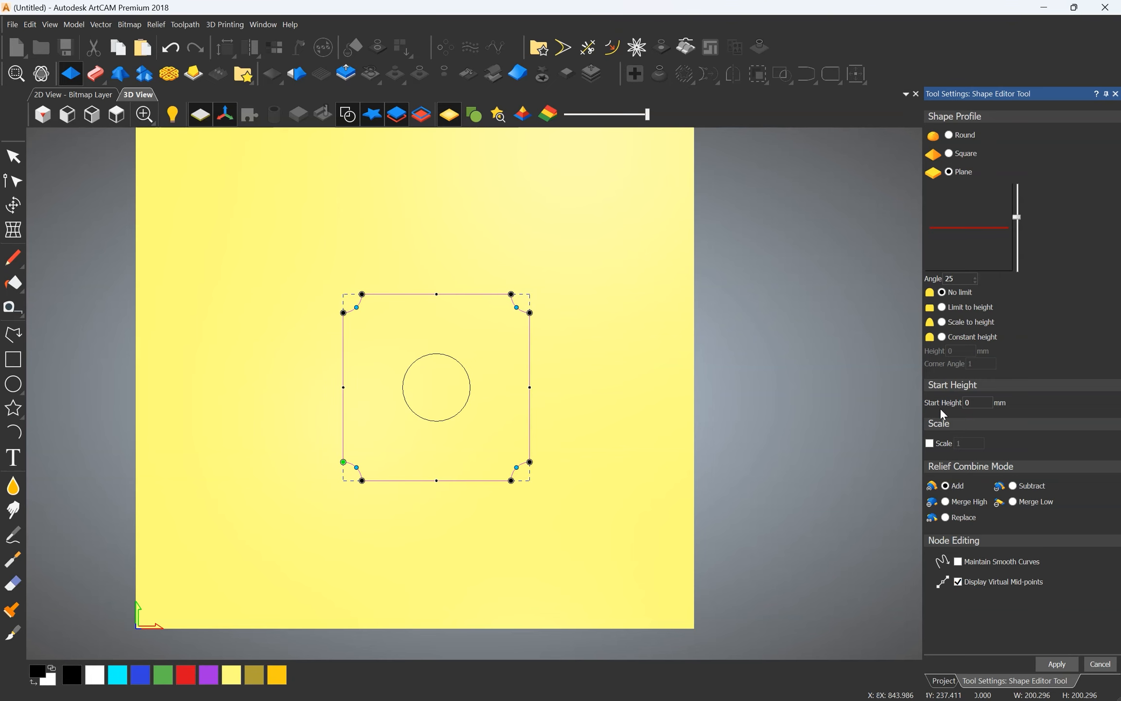
pyautogui.click(973, 402)
pyautogui.moveTo(560, 413); pyautogui.dragTo(549, 290, button='middle')
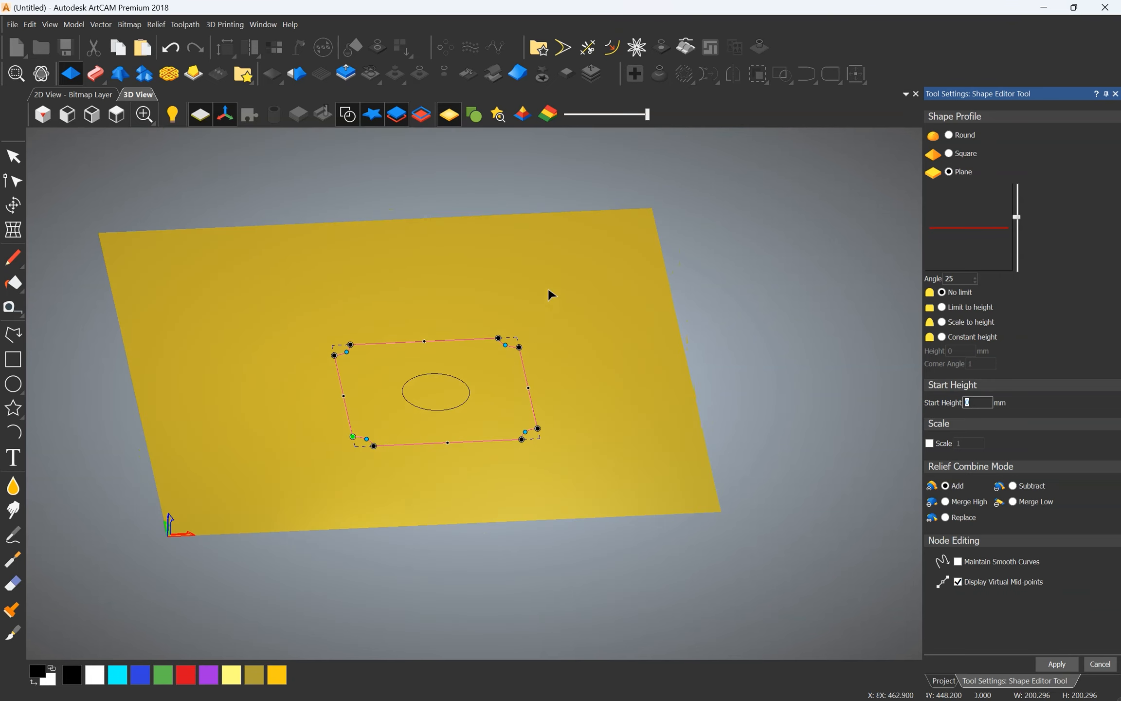
pyautogui.scroll(3, 437, 407)
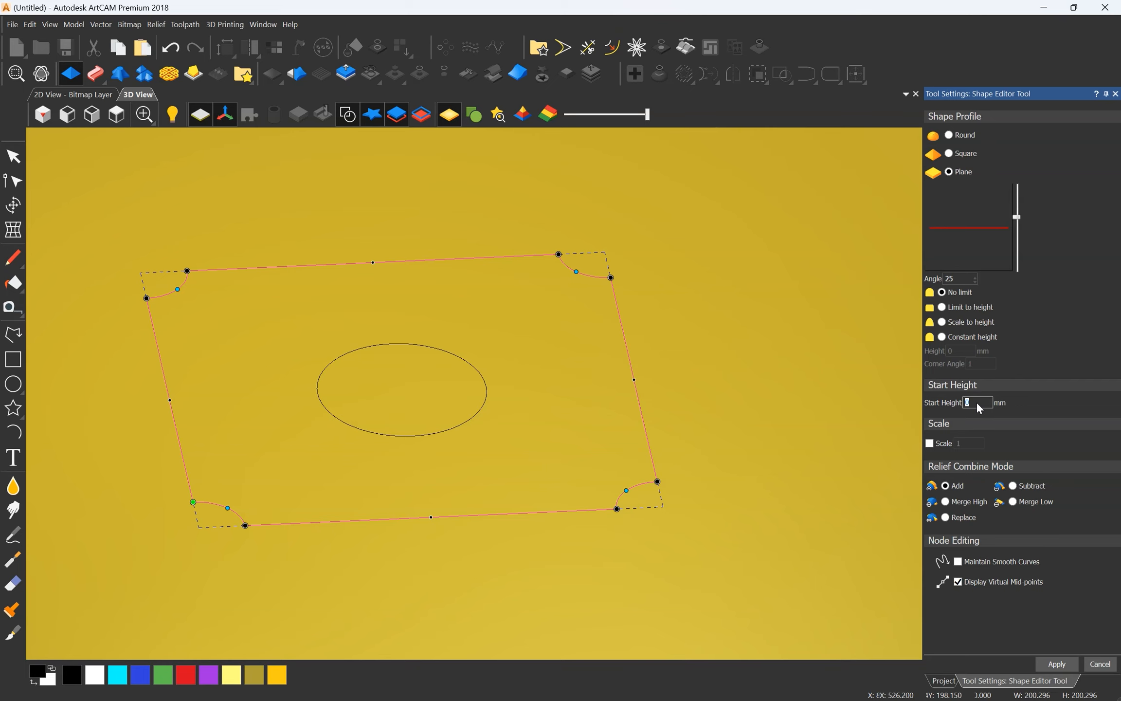
pyautogui.write('10')
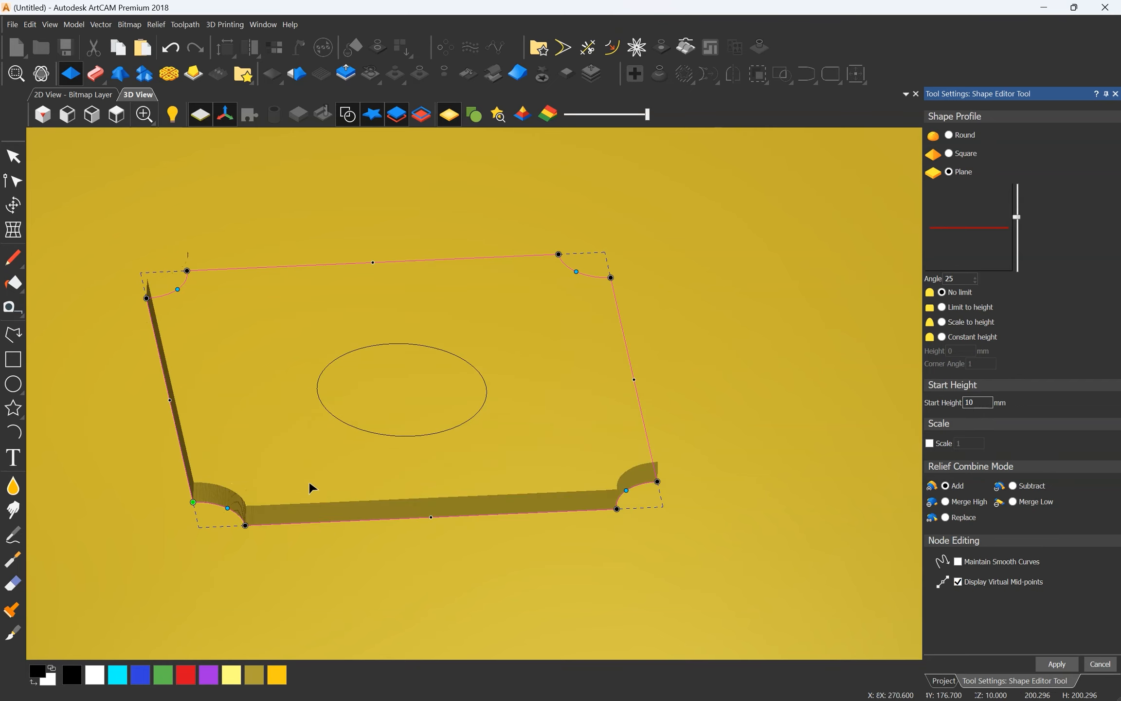
pyautogui.scroll(-3, 341, 486)
pyautogui.moveTo(270, 446); pyautogui.dragTo(431, 476, button='middle')
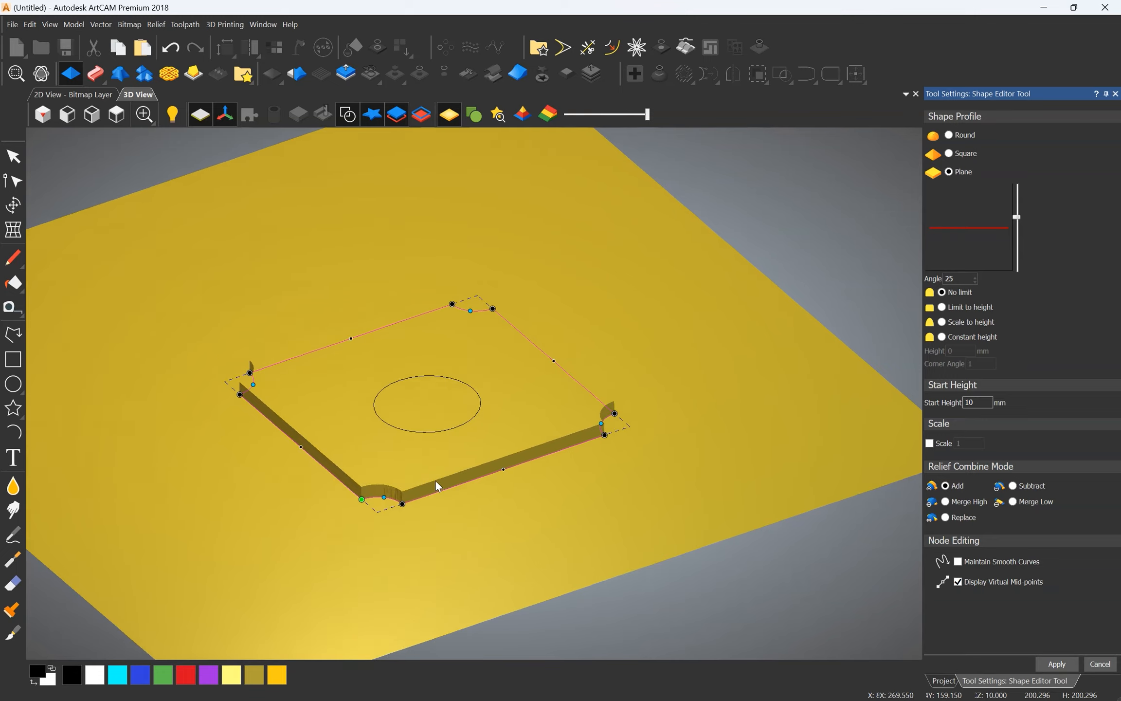
pyautogui.scroll(5, 444, 484)
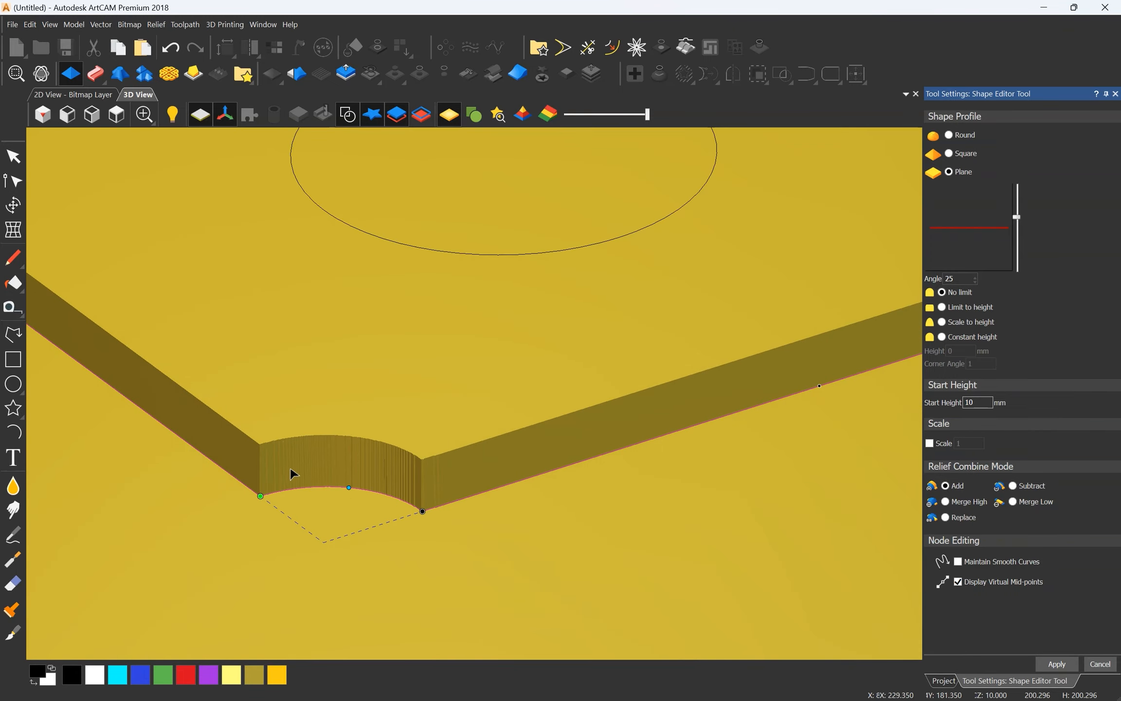
pyautogui.scroll(-5, 541, 400)
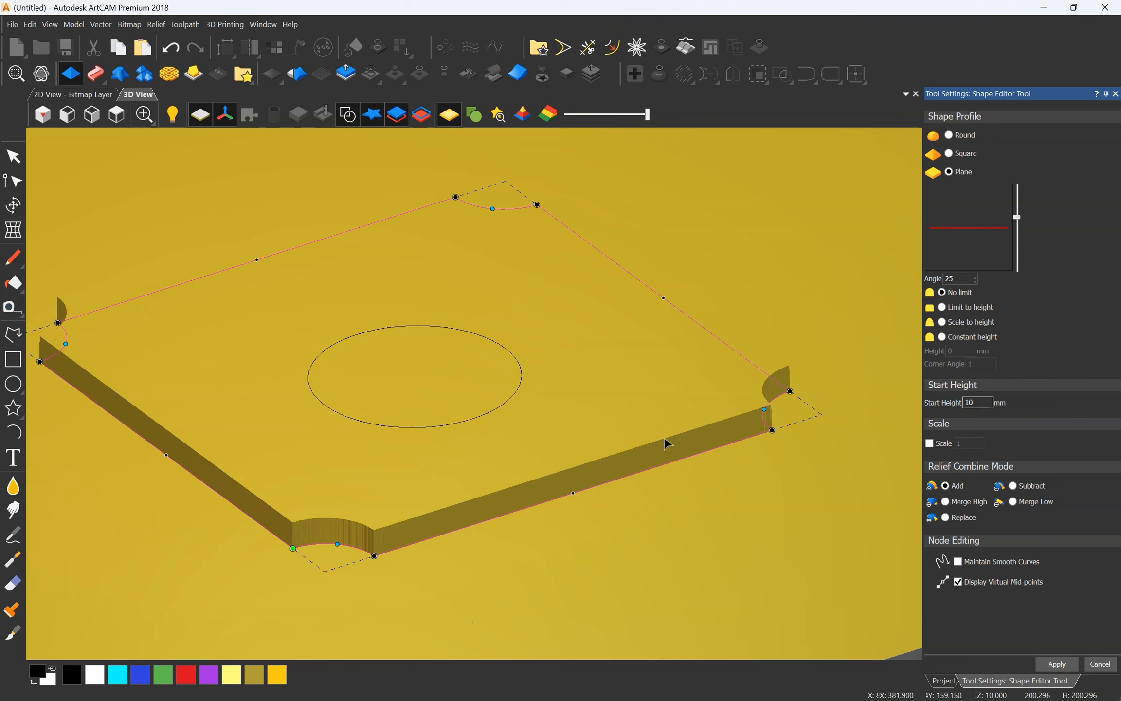
# - Switch the notched square's shape profile to Round and set its angle to 39
pyautogui.click(950, 136)
pyautogui.moveTo(650, 405); pyautogui.dragTo(554, 379)
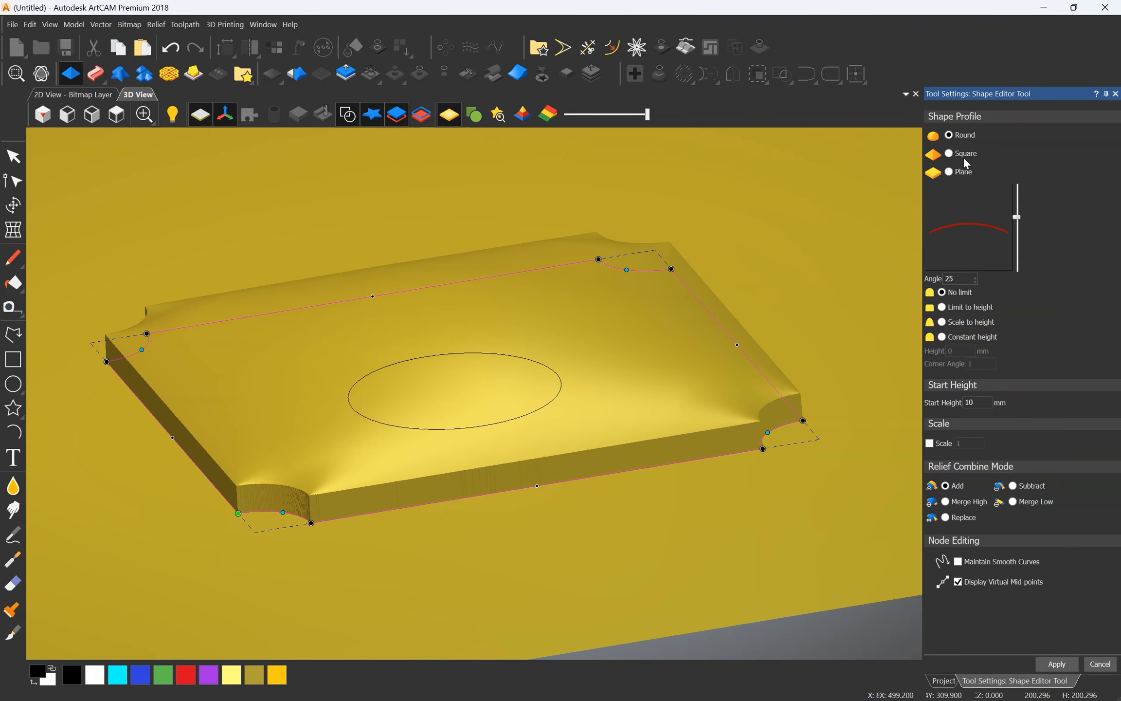
pyautogui.moveTo(1016, 217)
pyautogui.mouseDown()
pyautogui.moveTo(1018, 228)
pyautogui.moveTo(1015, 207)
pyautogui.moveTo(1017, 248)
pyautogui.moveTo(1017, 210)
pyautogui.mouseUp()
# - Change the notched square's shape profile to Square and set its angle to 45
pyautogui.click(950, 154)
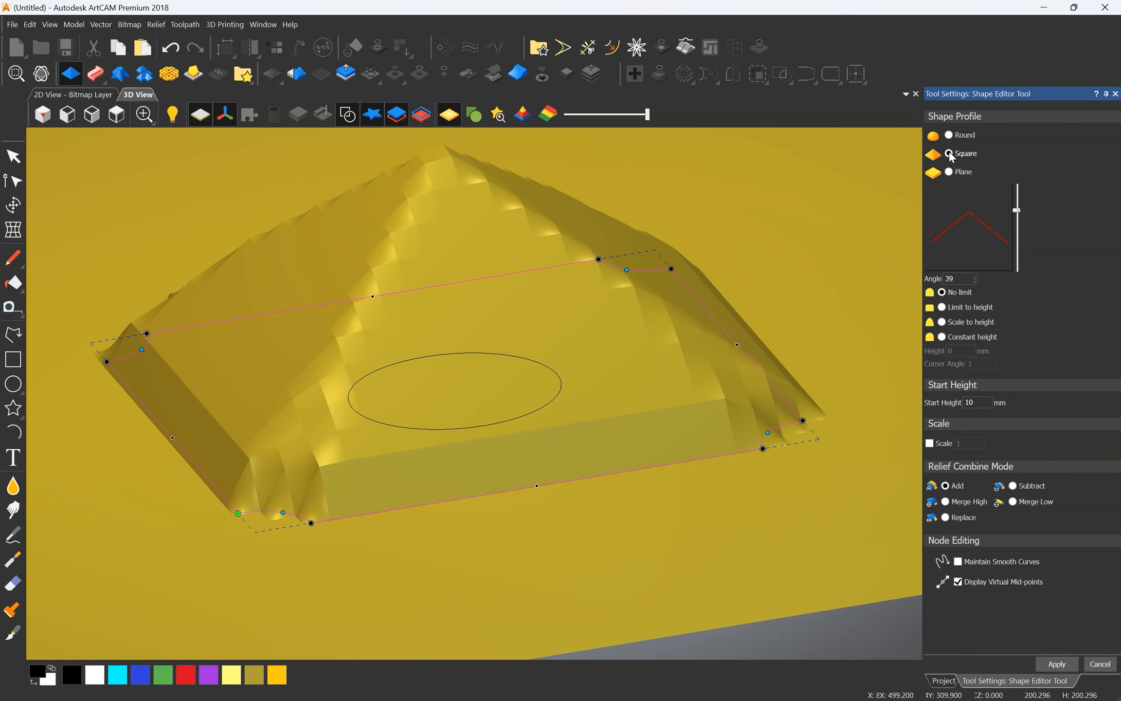
pyautogui.moveTo(1020, 209); pyautogui.dragTo(1021, 201)
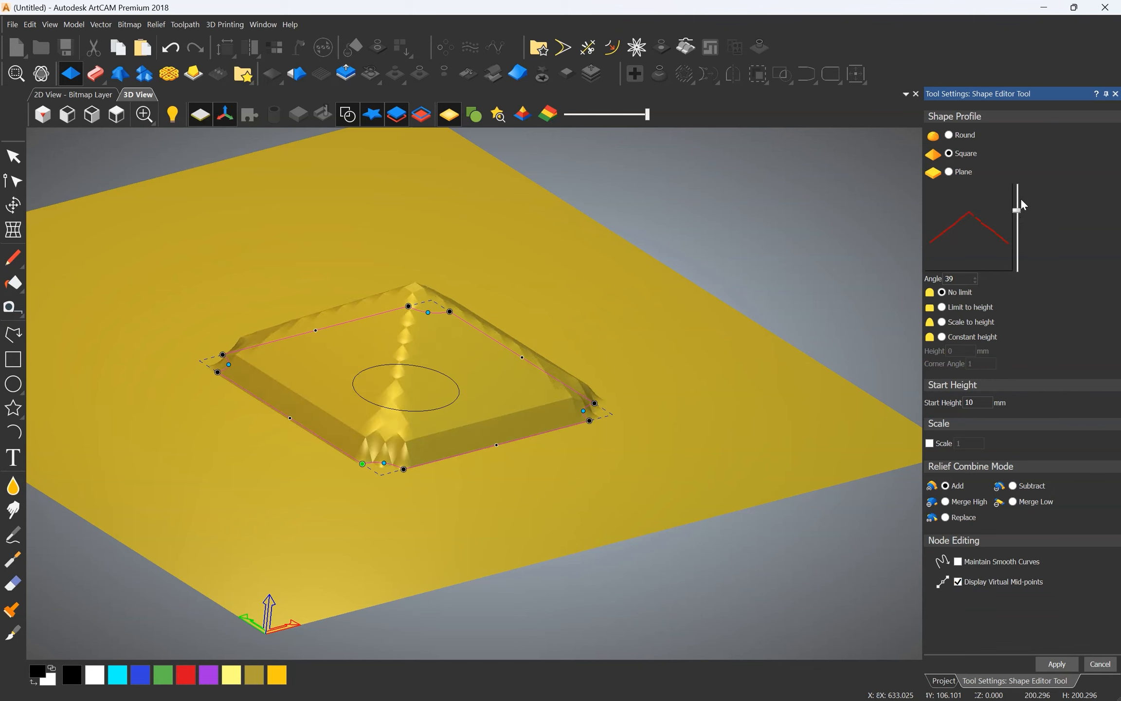
pyautogui.scroll(2, 369, 243)
pyautogui.moveTo(369, 243); pyautogui.dragTo(414, 292, button='middle')
pyautogui.click(961, 280)
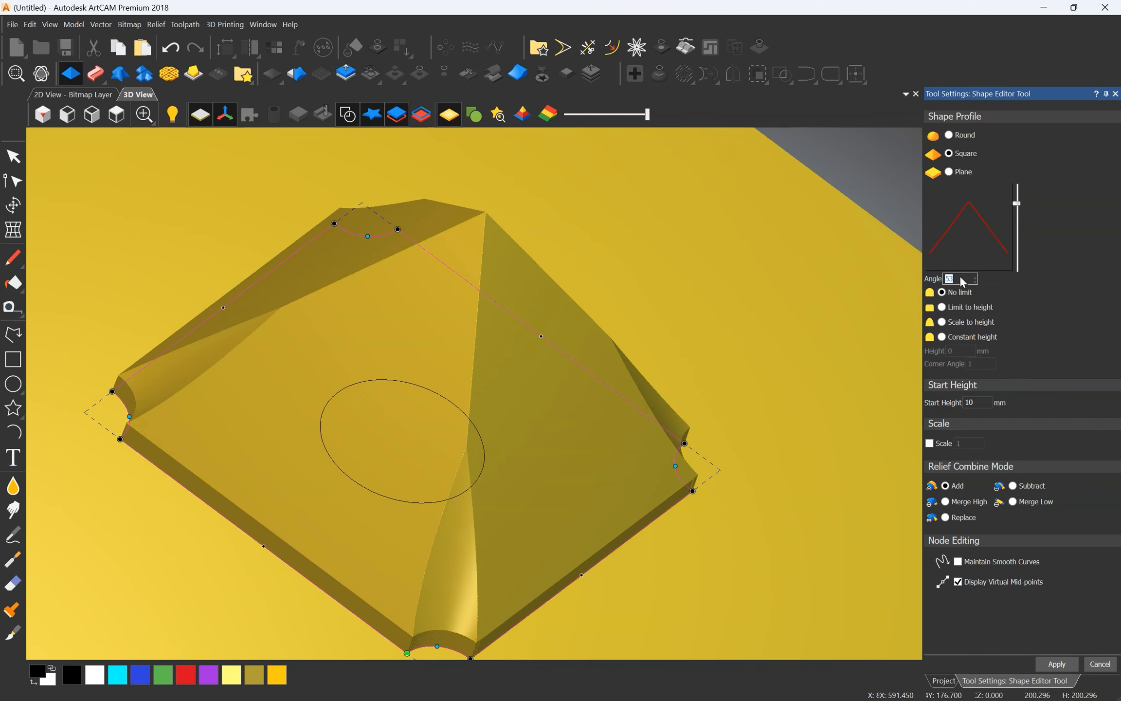
pyautogui.doubleClick(955, 278)
pyautogui.write('45')
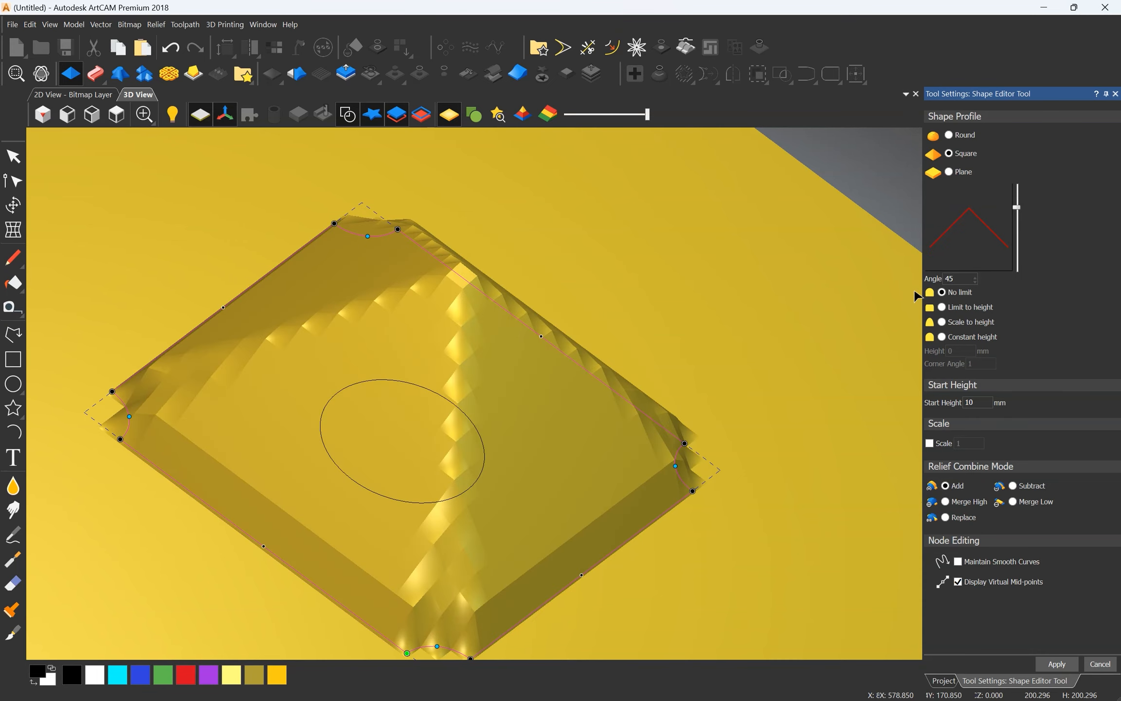
# - Try the Round profile at the 45-degree angle for comparison and return to the Square profile
pyautogui.scroll(2, 488, 357)
pyautogui.moveTo(645, 444); pyautogui.dragTo(566, 297, button='middle')
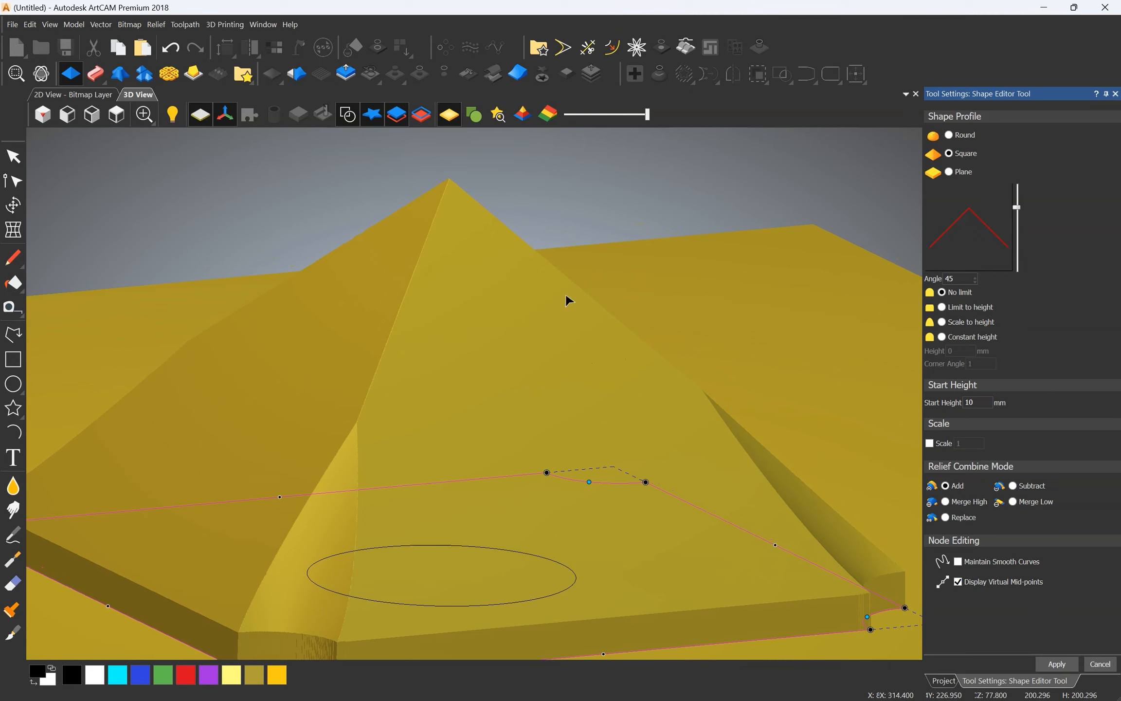
pyautogui.click(952, 137)
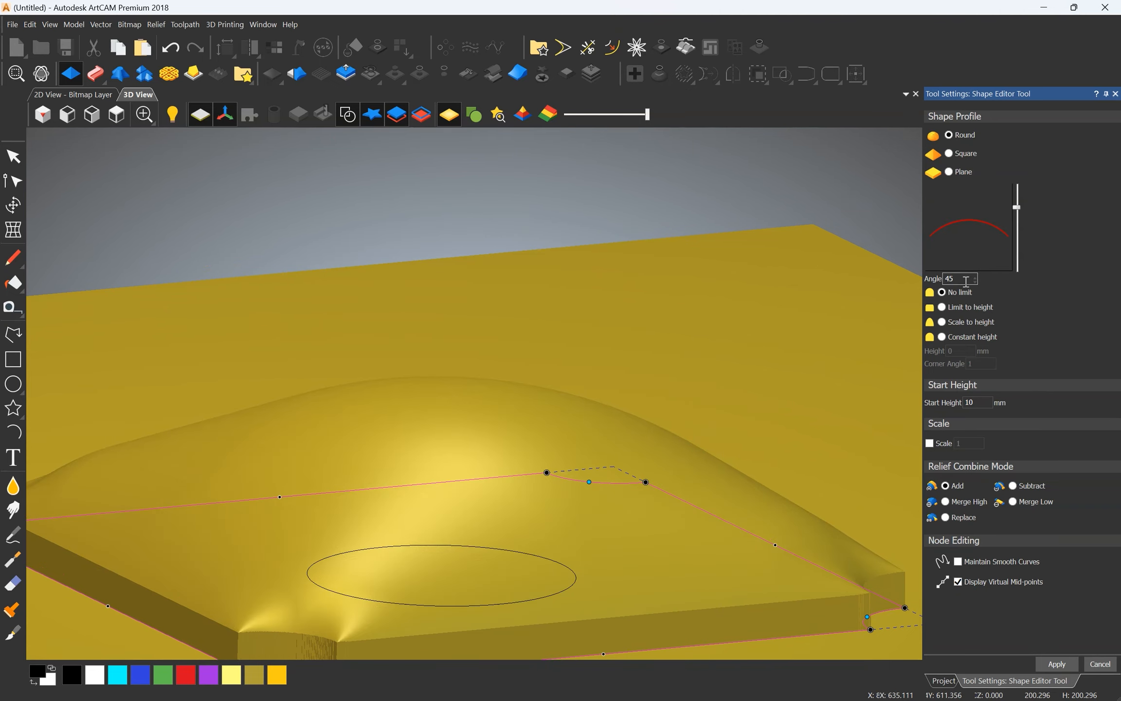
pyautogui.click(949, 155)
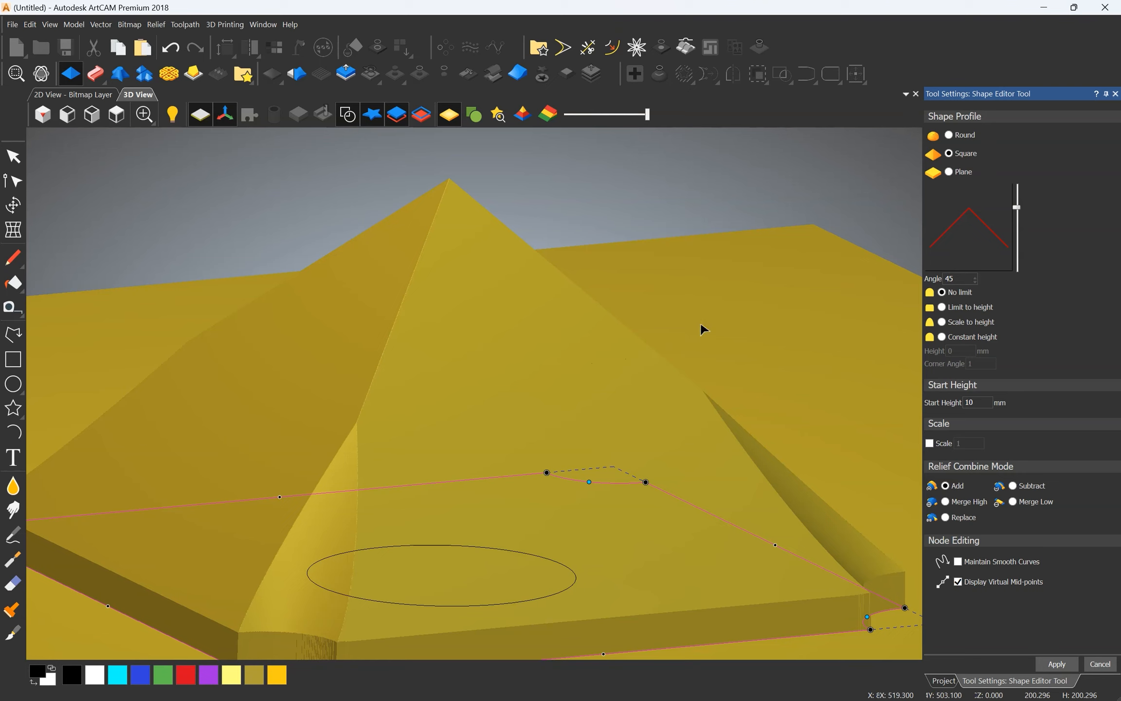
# - Limit the Square profile to a height of 30 mm and inspect the flattened shape from several sides
pyautogui.click(952, 309)
pyautogui.doubleClick(956, 351)
pyautogui.write('30')
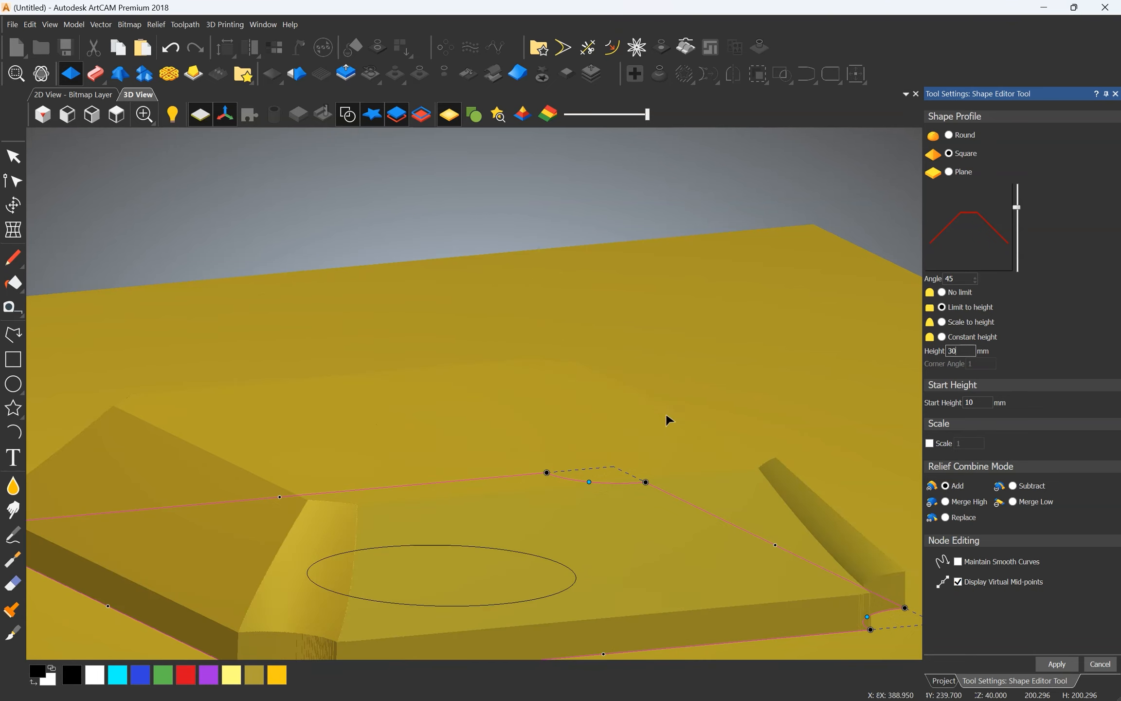
pyautogui.scroll(-4, 666, 414)
pyautogui.moveTo(471, 440); pyautogui.dragTo(449, 529, button='middle')
pyautogui.scroll(4, 449, 530)
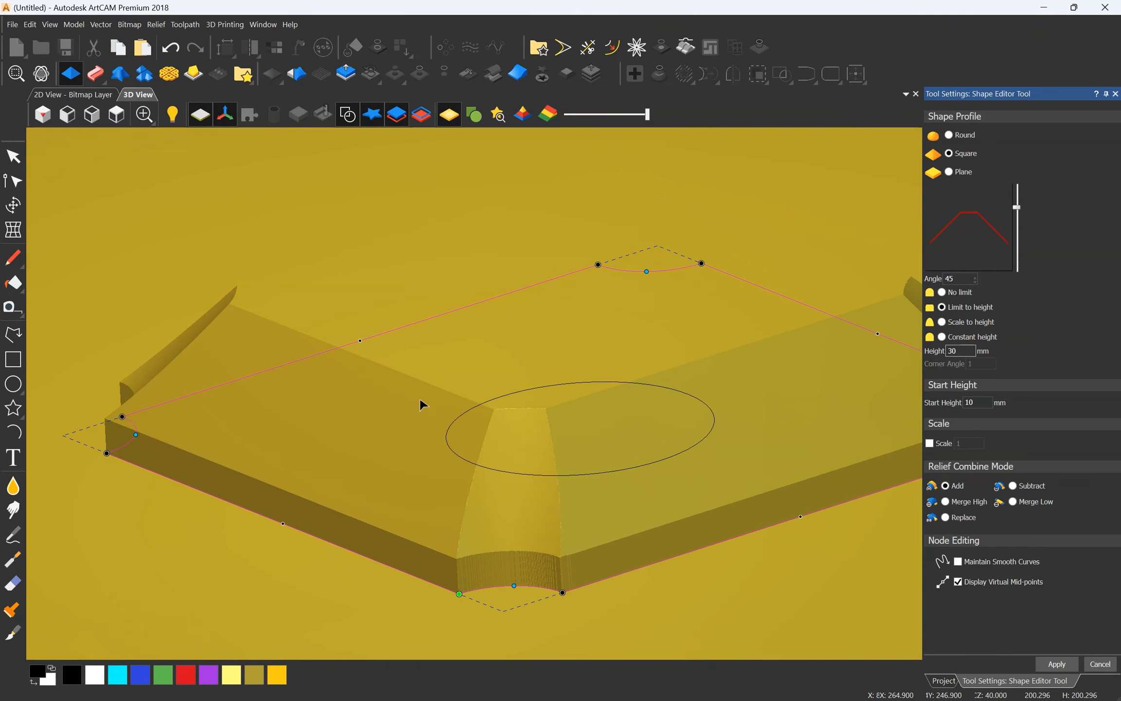
pyautogui.scroll(-4, 456, 385)
pyautogui.moveTo(759, 395); pyautogui.dragTo(461, 374, button='middle')
pyautogui.scroll(3, 461, 374)
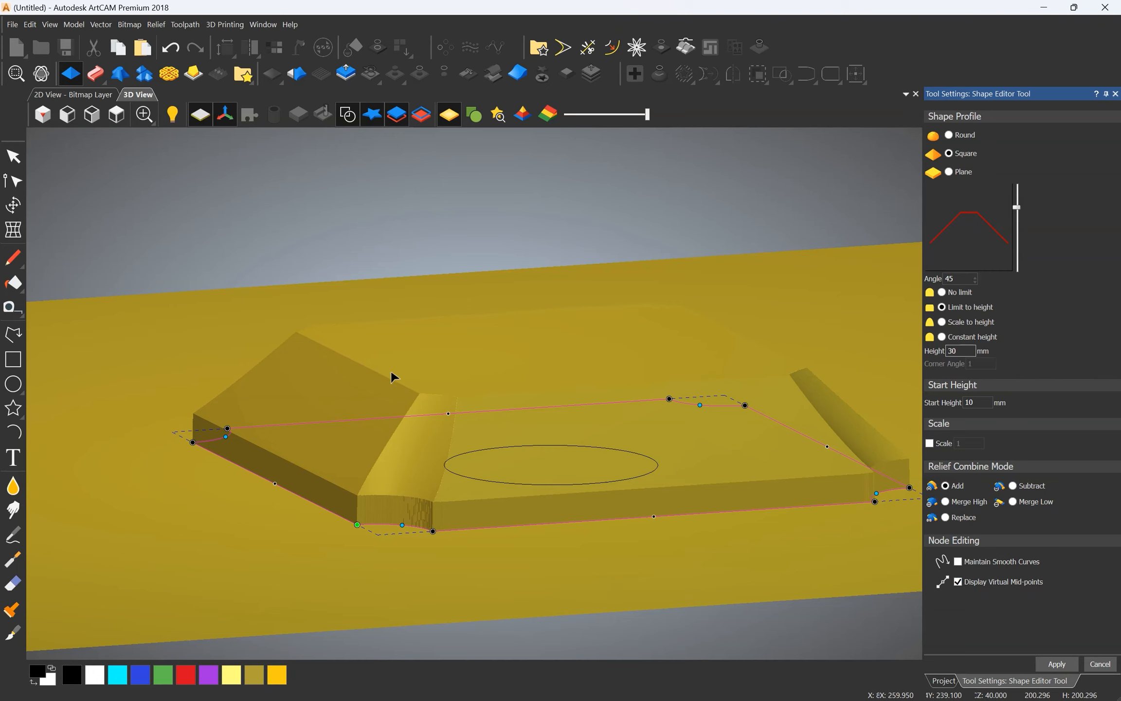
pyautogui.scroll(3, 284, 508)
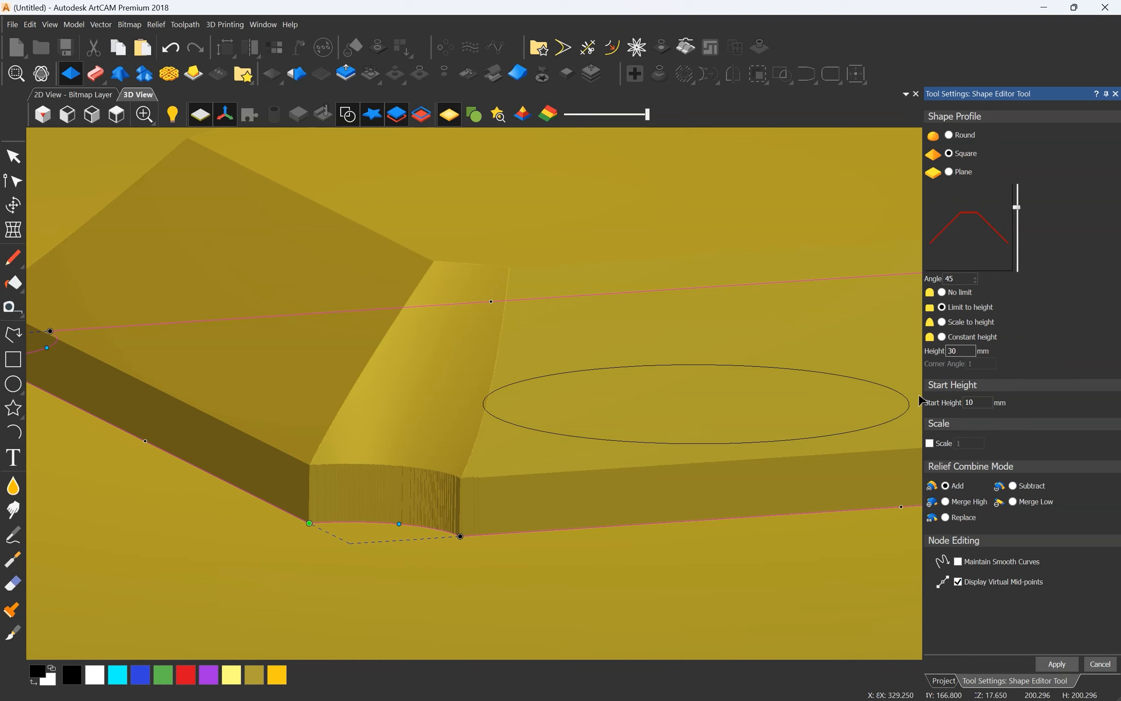
# - Set the shape's start height to 0 mm
pyautogui.doubleClick(971, 402)
pyautogui.write('0')
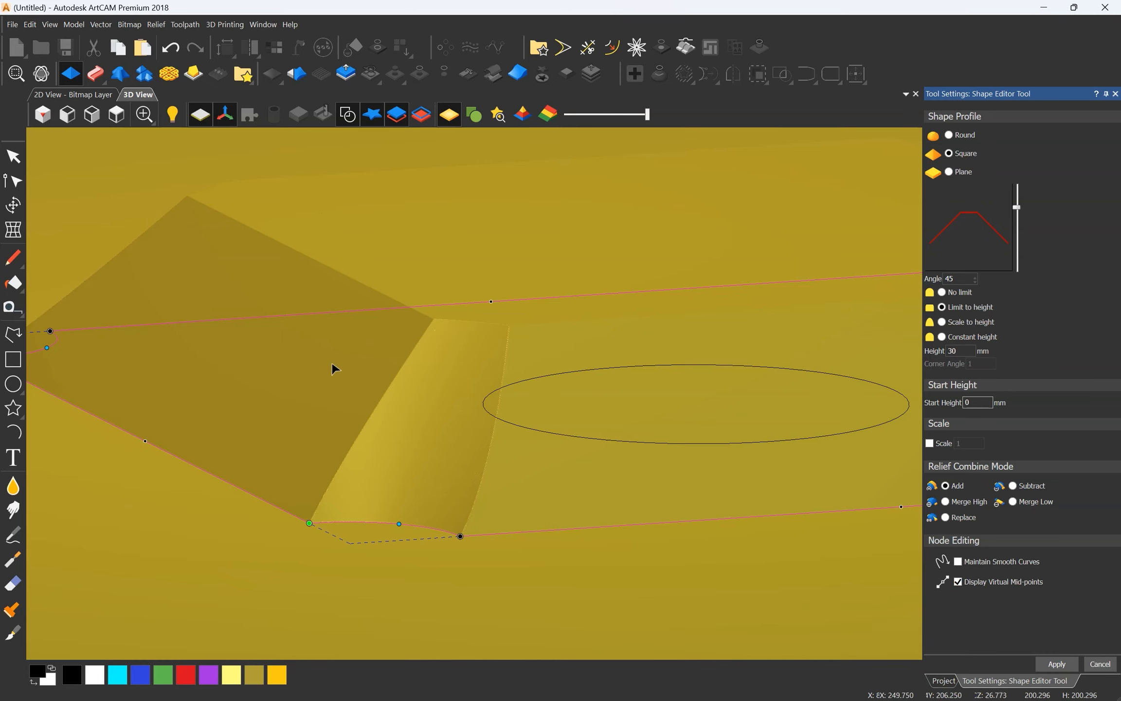
pyautogui.scroll(-2, 428, 325)
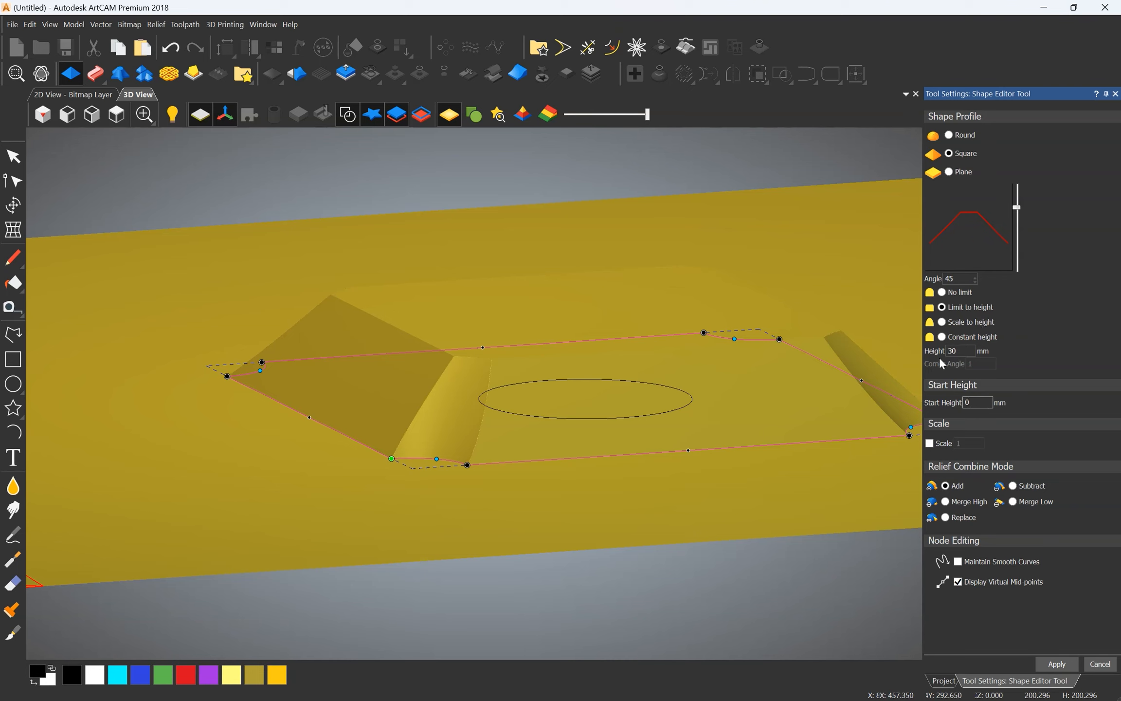
# - Change the height option to Scale to height and set the height to 40 mm
pyautogui.click(943, 323)
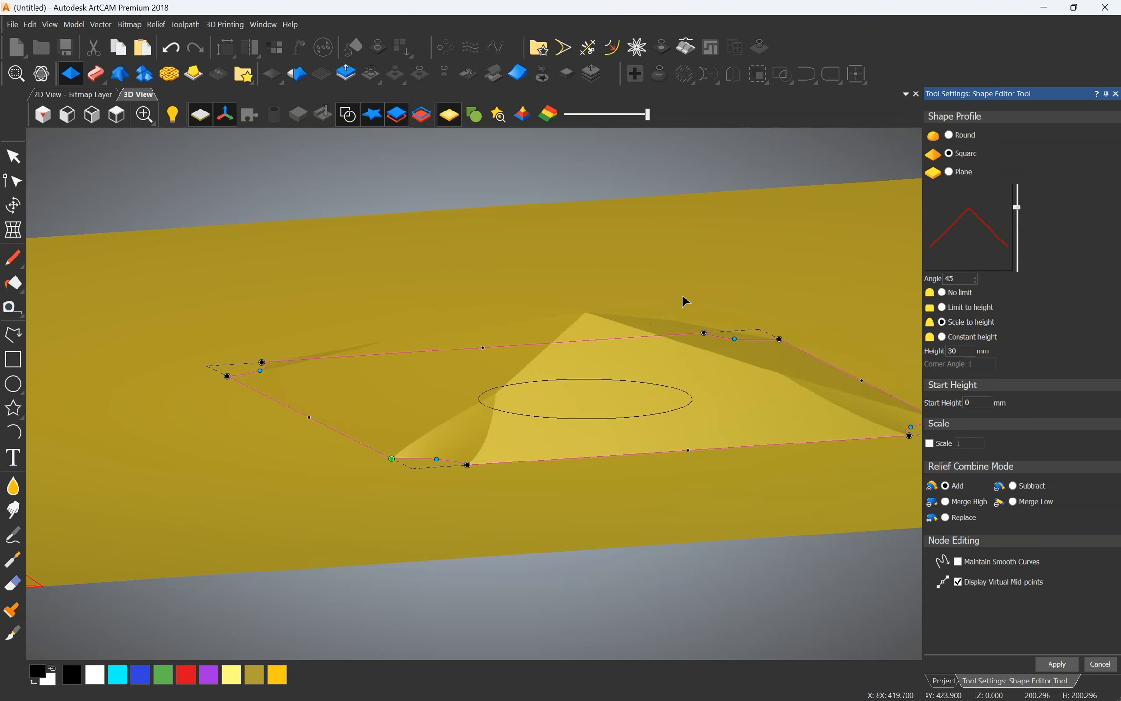
pyautogui.moveTo(805, 360); pyautogui.dragTo(685, 372, button='middle')
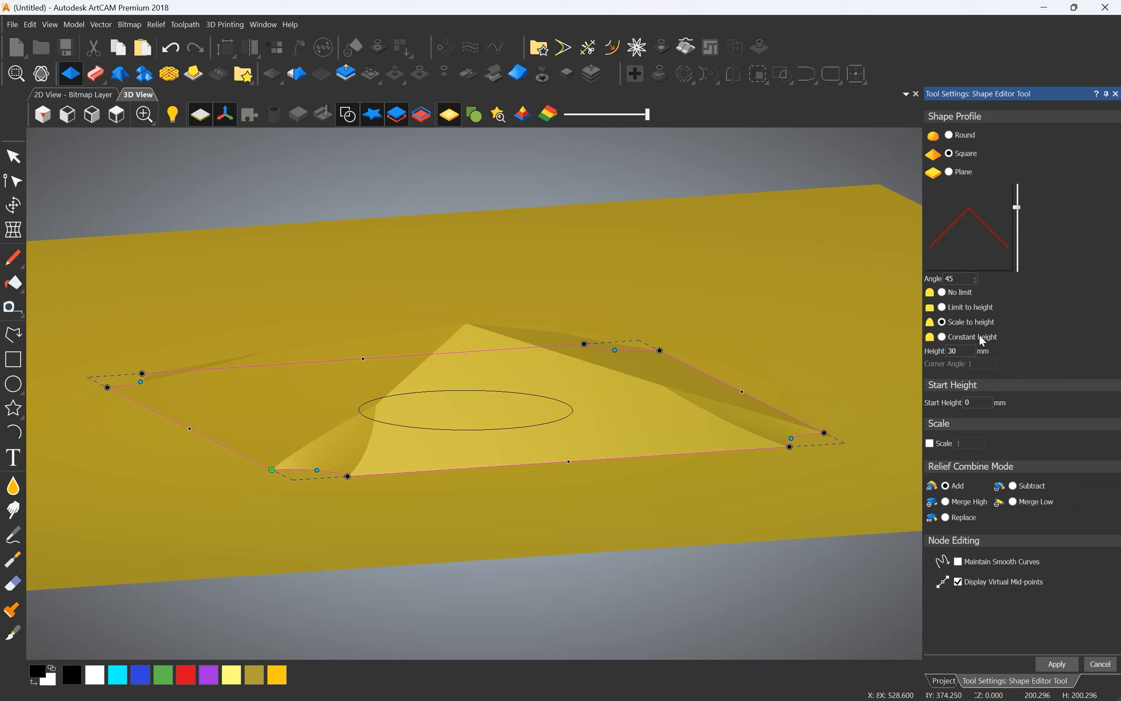
pyautogui.doubleClick(960, 351)
pyautogui.write('40')
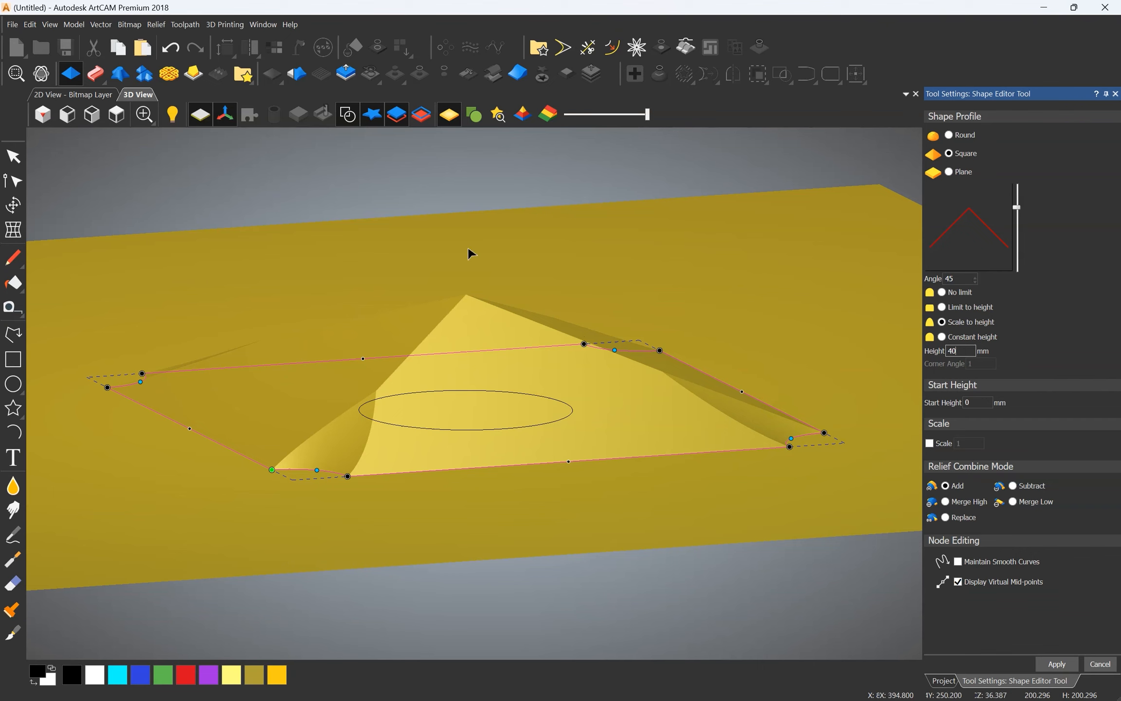
pyautogui.moveTo(465, 361); pyautogui.dragTo(468, 287)
# - Try profile angles of 18, -24 and 24 on the height-scaled pyramid
pyautogui.moveTo(1017, 206)
pyautogui.mouseDown()
pyautogui.moveTo(1018, 229)
pyautogui.moveTo(1018, 220)
pyautogui.mouseUp()
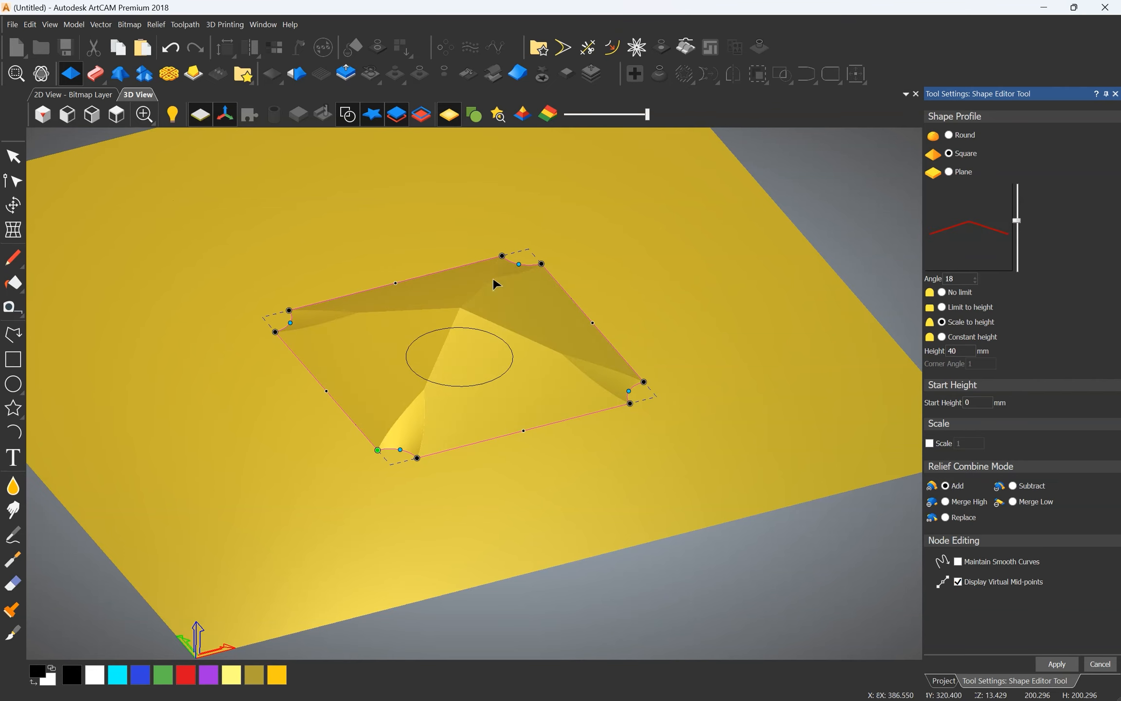
pyautogui.scroll(2, 443, 312)
pyautogui.scroll(1, 443, 311)
pyautogui.moveTo(1019, 221); pyautogui.dragTo(1019, 236)
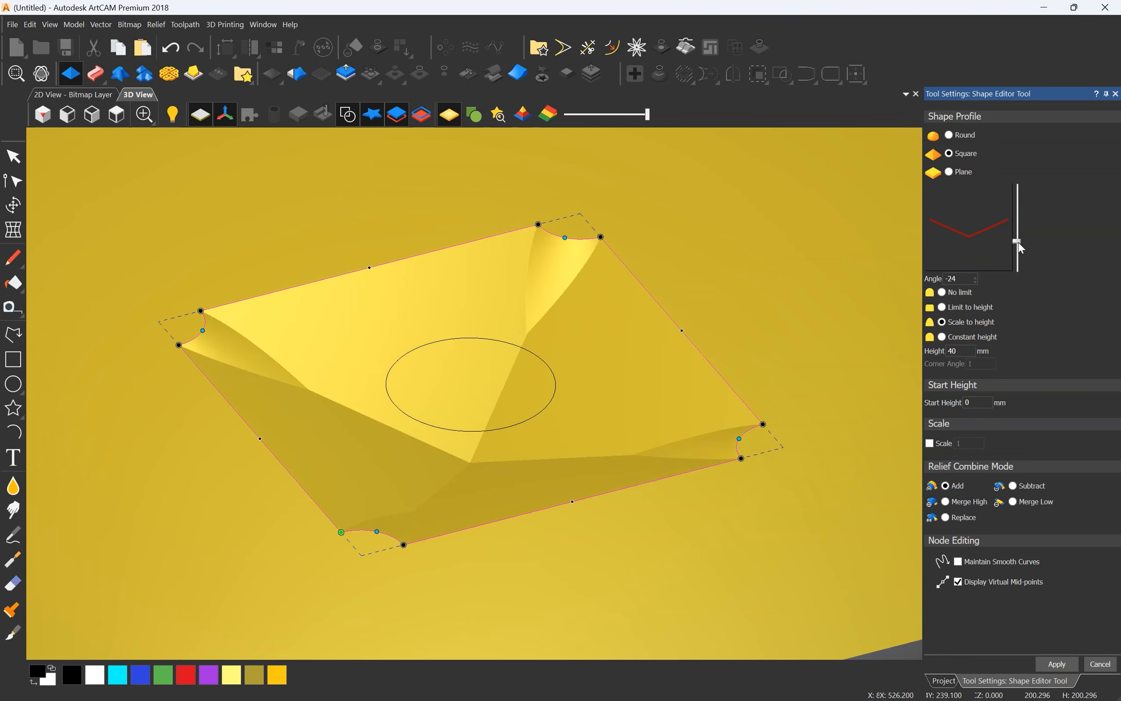
pyautogui.moveTo(1018, 241); pyautogui.dragTo(1016, 214)
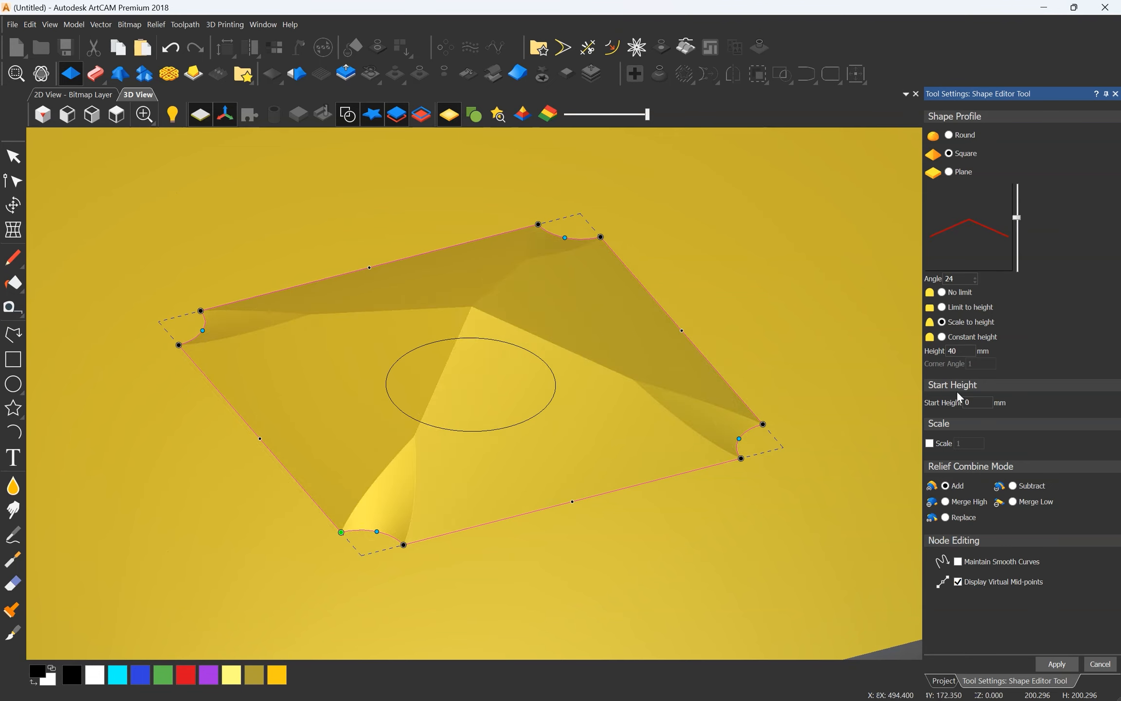
# - Set the Square profile's angle to 89
pyautogui.click(961, 273)
pyautogui.moveTo(960, 278); pyautogui.dragTo(878, 274)
pyautogui.write('89')
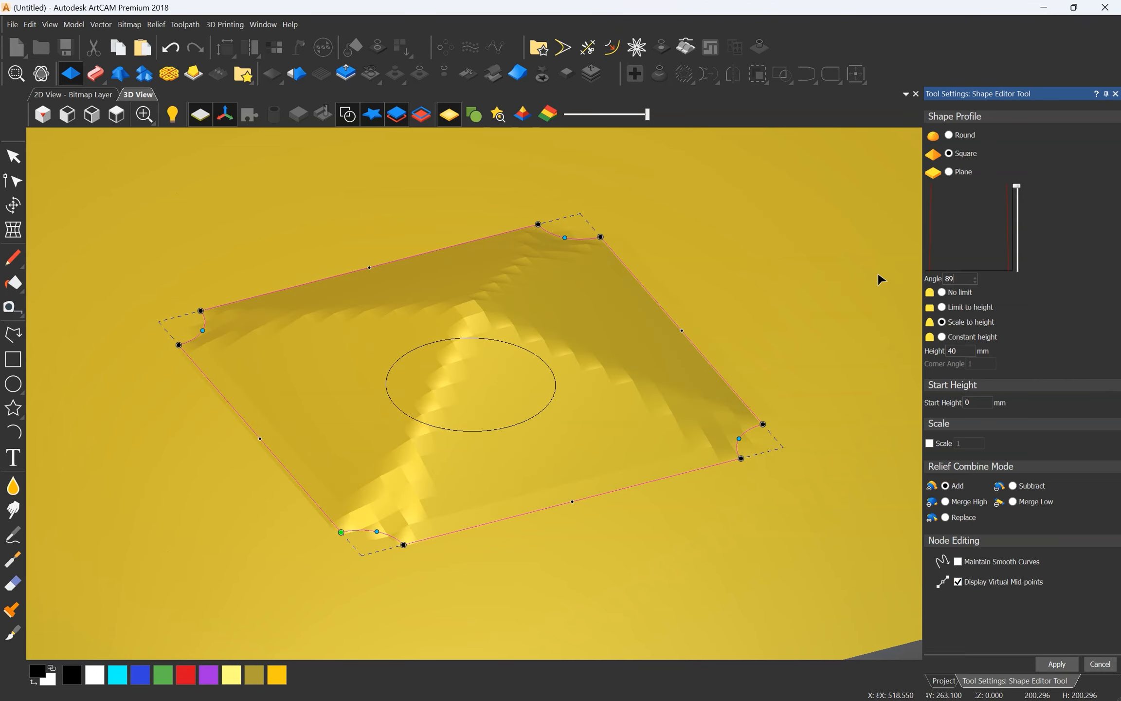
# - Change the height option to Limit to height and try a shallower Square profile angle before restoring it to 89
pyautogui.scroll(4, 475, 347)
pyautogui.moveTo(473, 355); pyautogui.dragTo(569, 302, button='middle')
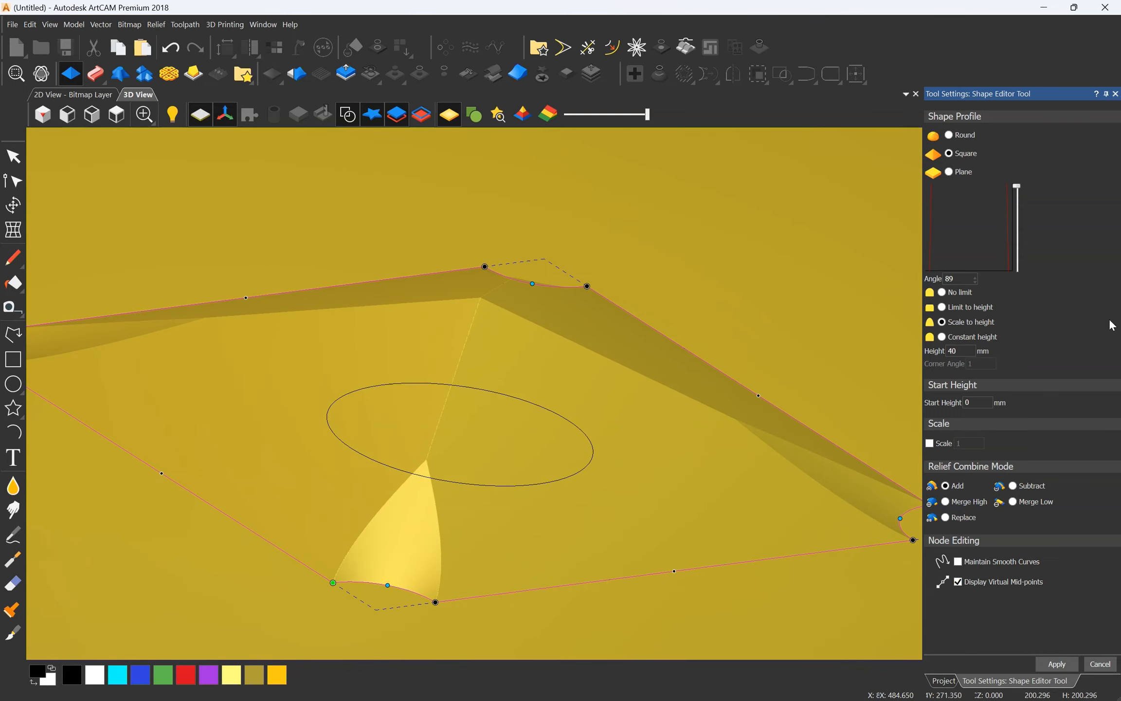
pyautogui.click(942, 308)
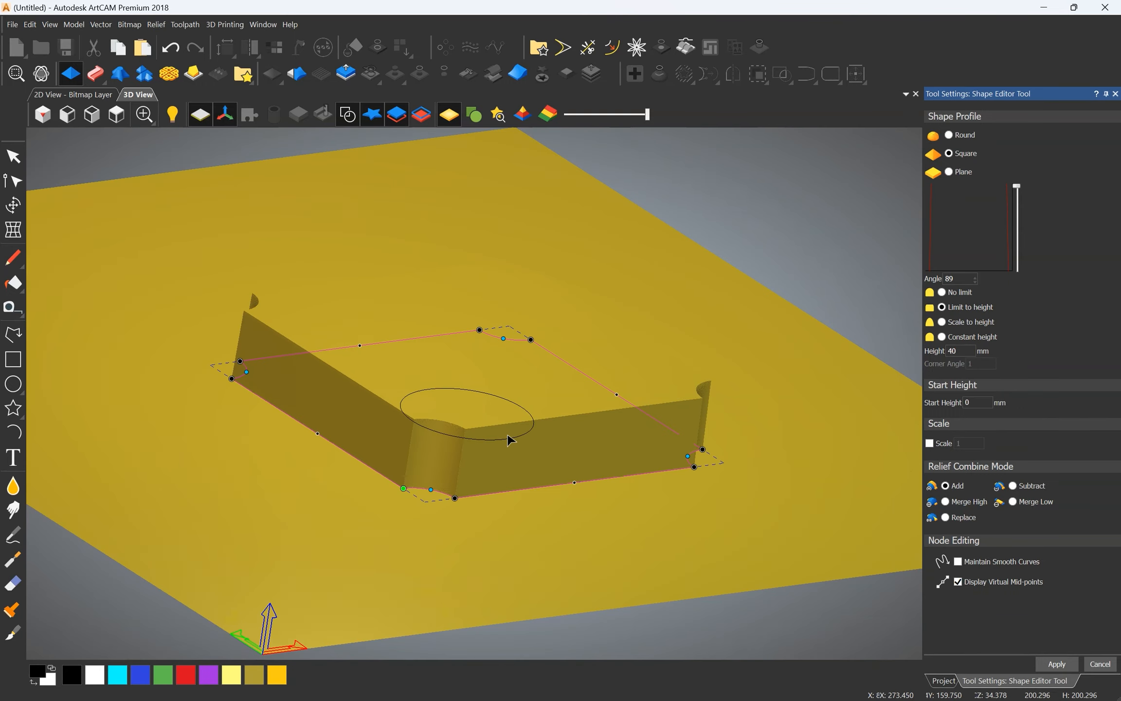
pyautogui.moveTo(1017, 188); pyautogui.dragTo(1017, 210)
pyautogui.scroll(-4, 443, 448)
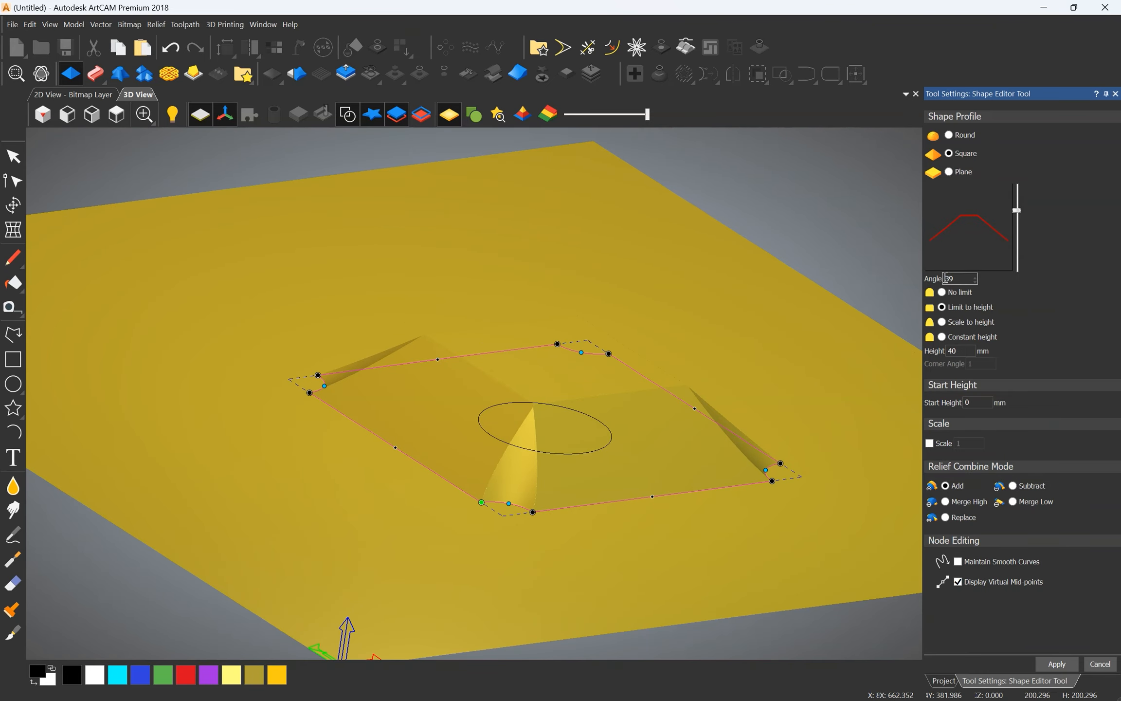
pyautogui.doubleClick(954, 351)
pyautogui.moveTo(1018, 208); pyautogui.dragTo(1017, 186)
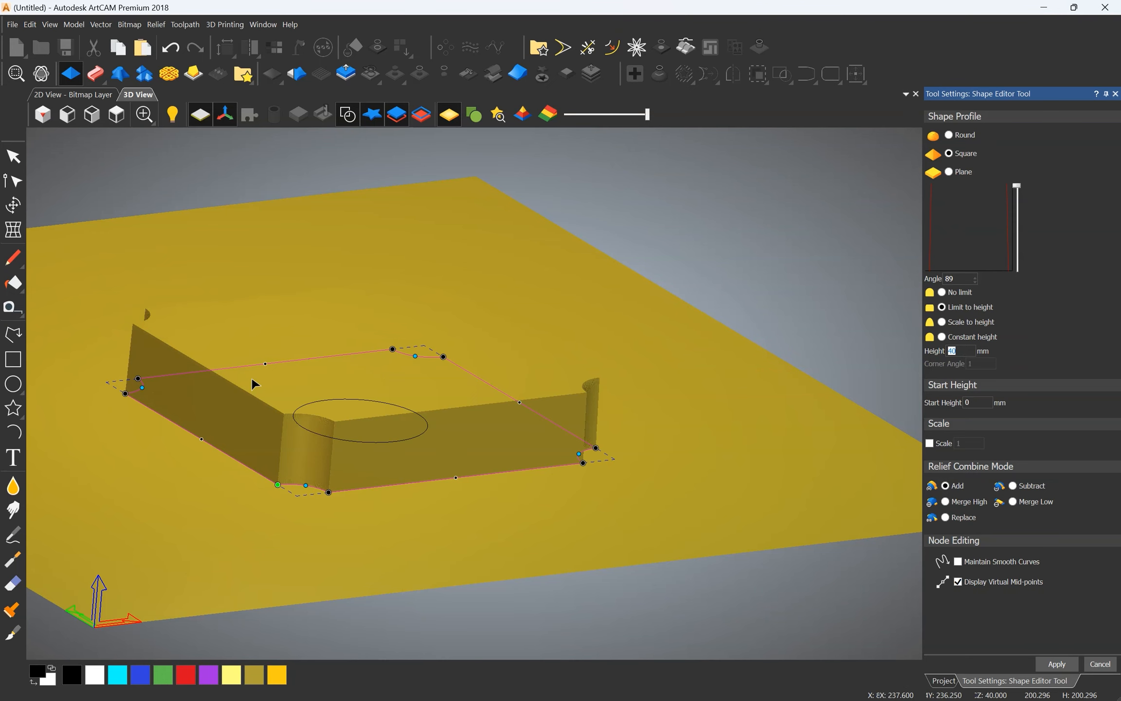
pyautogui.scroll(3, 213, 385)
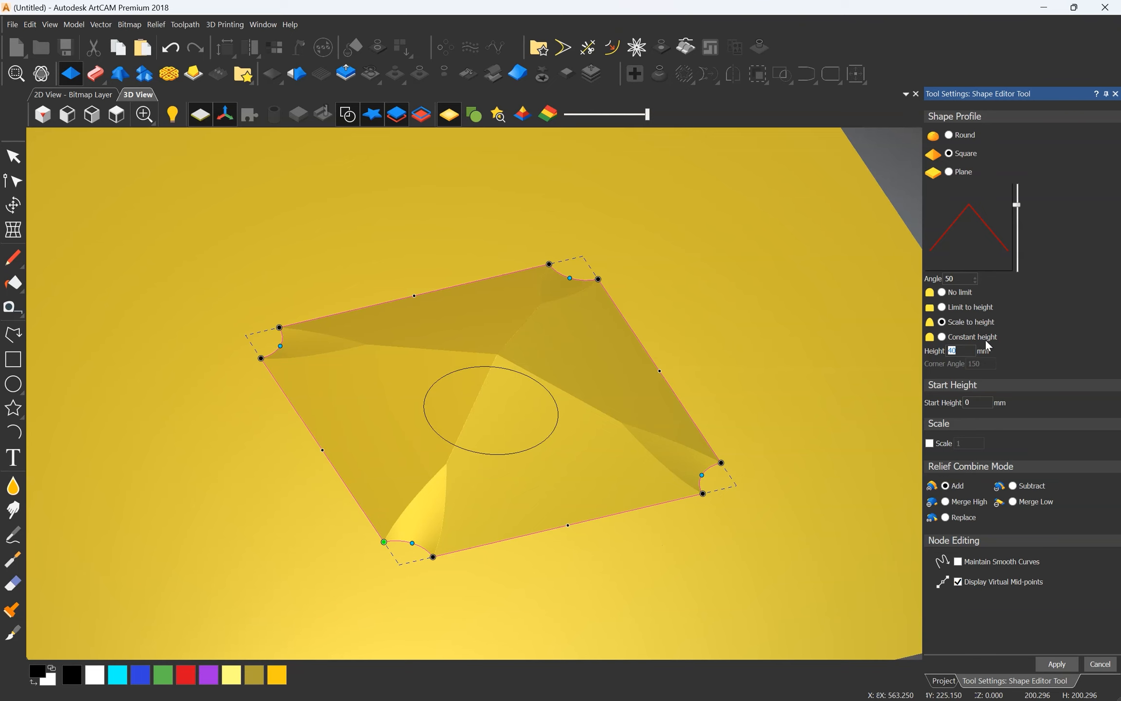
# - Change the height option to Constant height and set the corner angle to 50
pyautogui.click(943, 336)
pyautogui.click(943, 337)
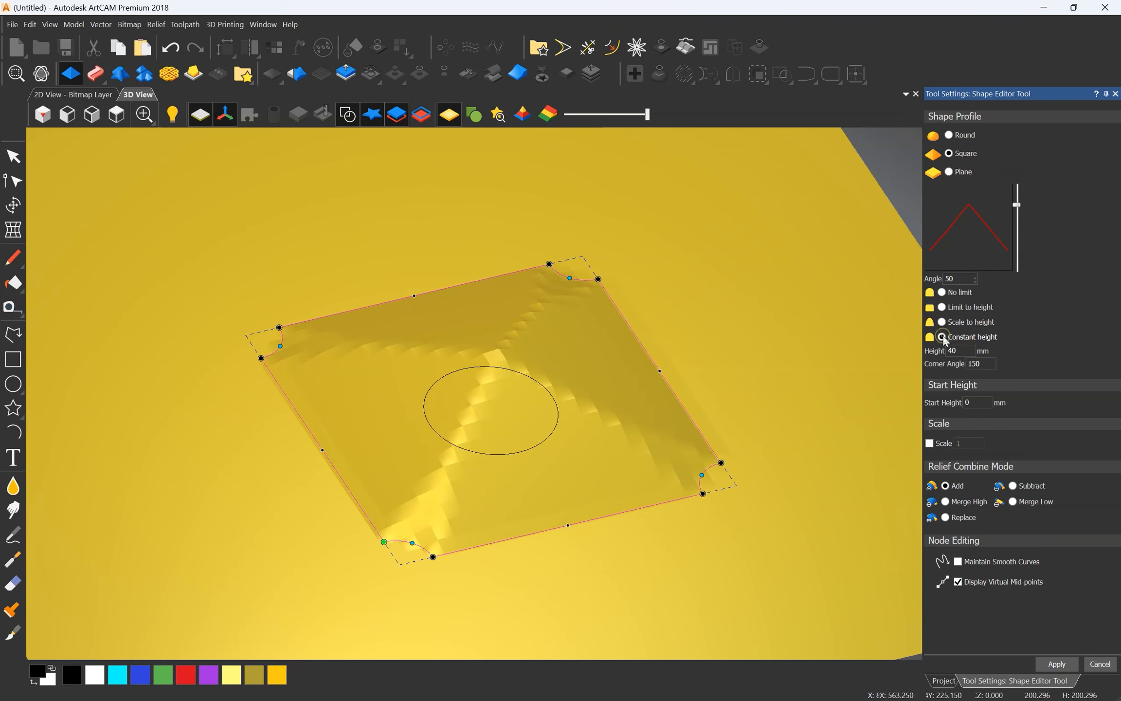
pyautogui.doubleClick(966, 350)
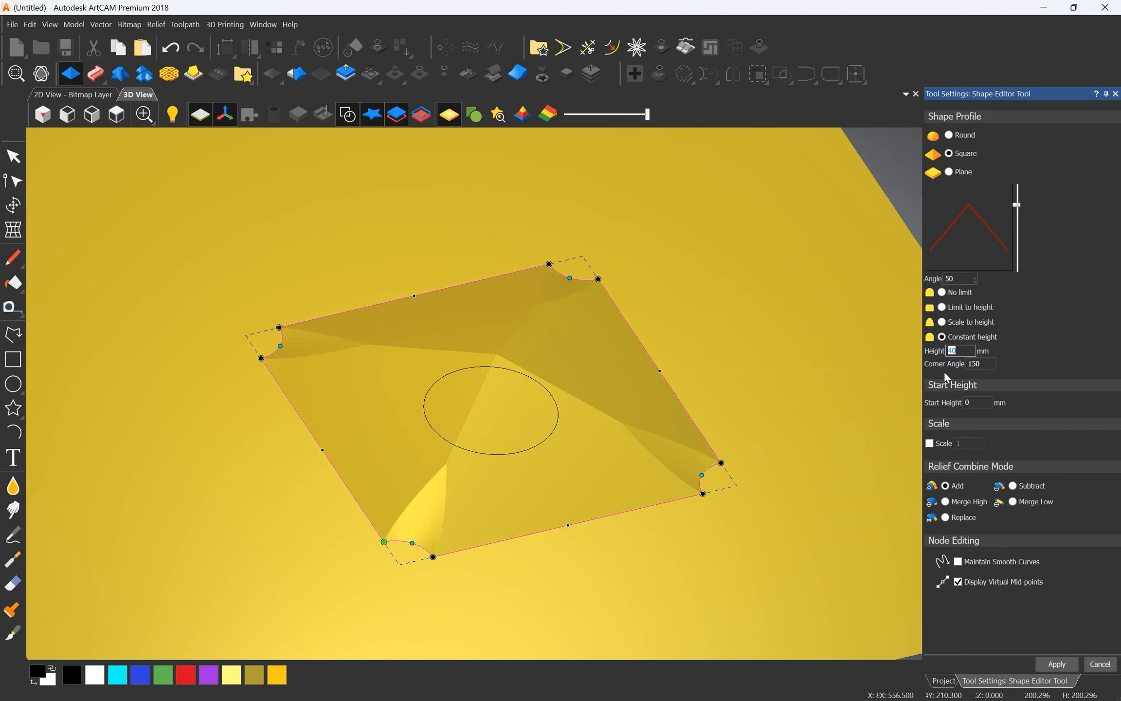
pyautogui.click(978, 363)
pyautogui.press('Return')
pyautogui.scroll(2, 426, 493)
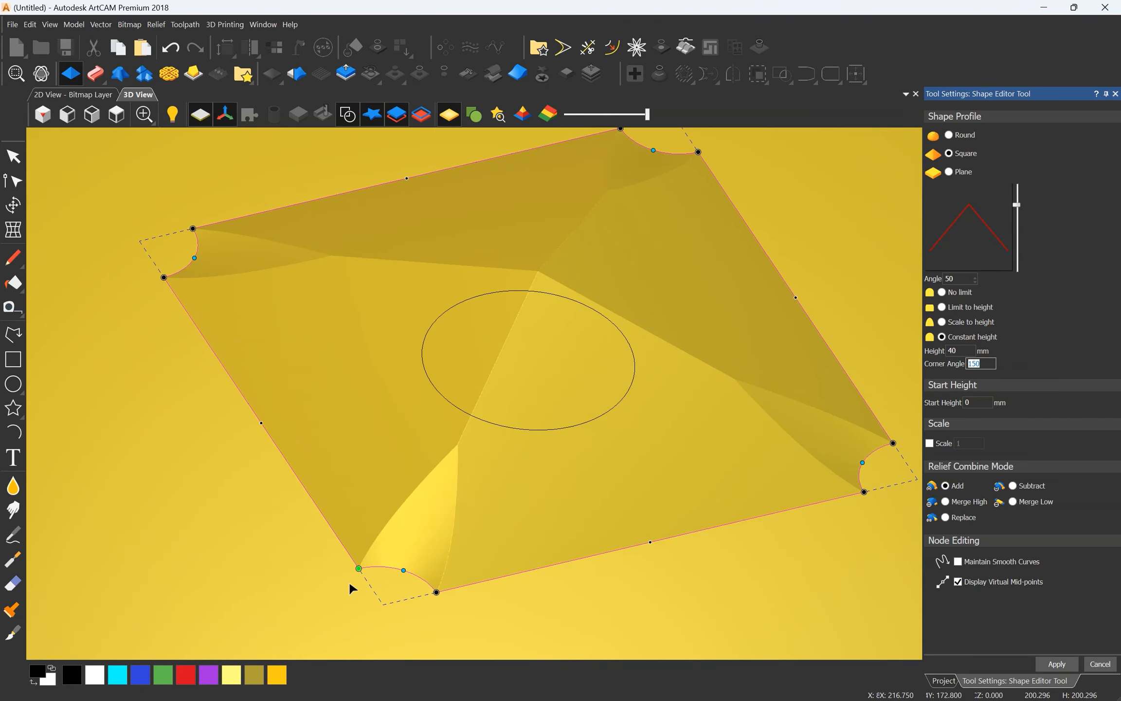
pyautogui.scroll(2, 353, 569)
pyautogui.scroll(-1, 654, 484)
pyautogui.moveTo(654, 484); pyautogui.dragTo(438, 399, button='middle')
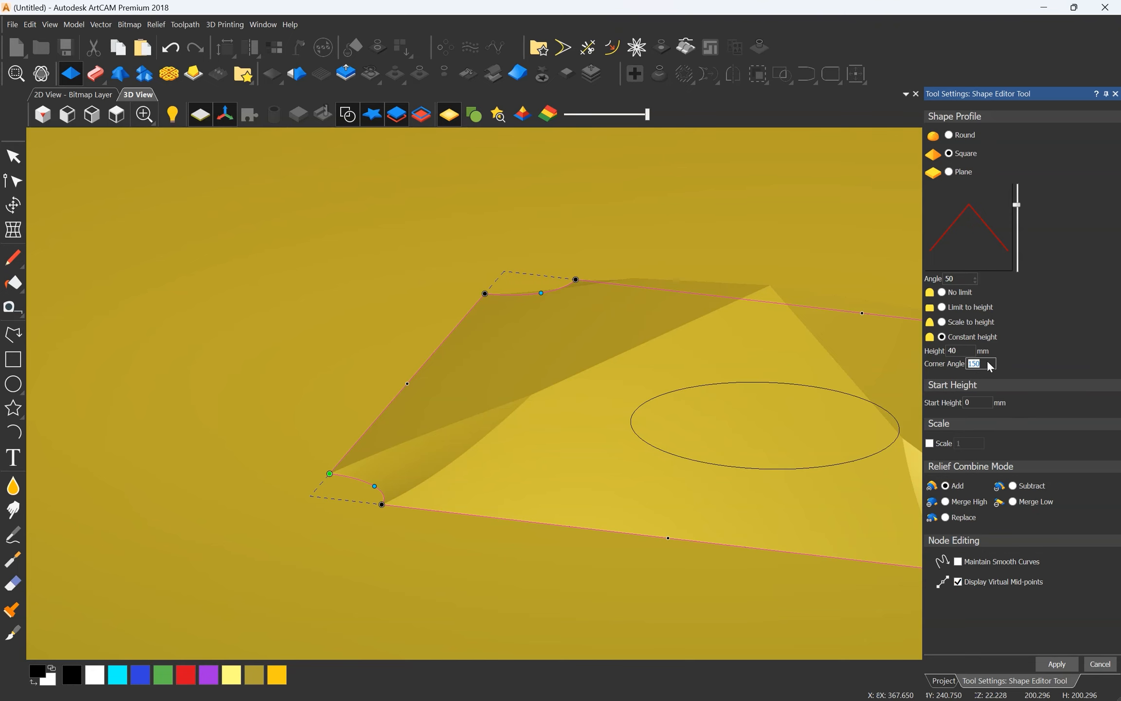
pyautogui.press('Return')
pyautogui.scroll(-4, 243, 360)
pyautogui.moveTo(244, 360); pyautogui.dragTo(767, 459, button='middle')
pyautogui.scroll(3, 395, 421)
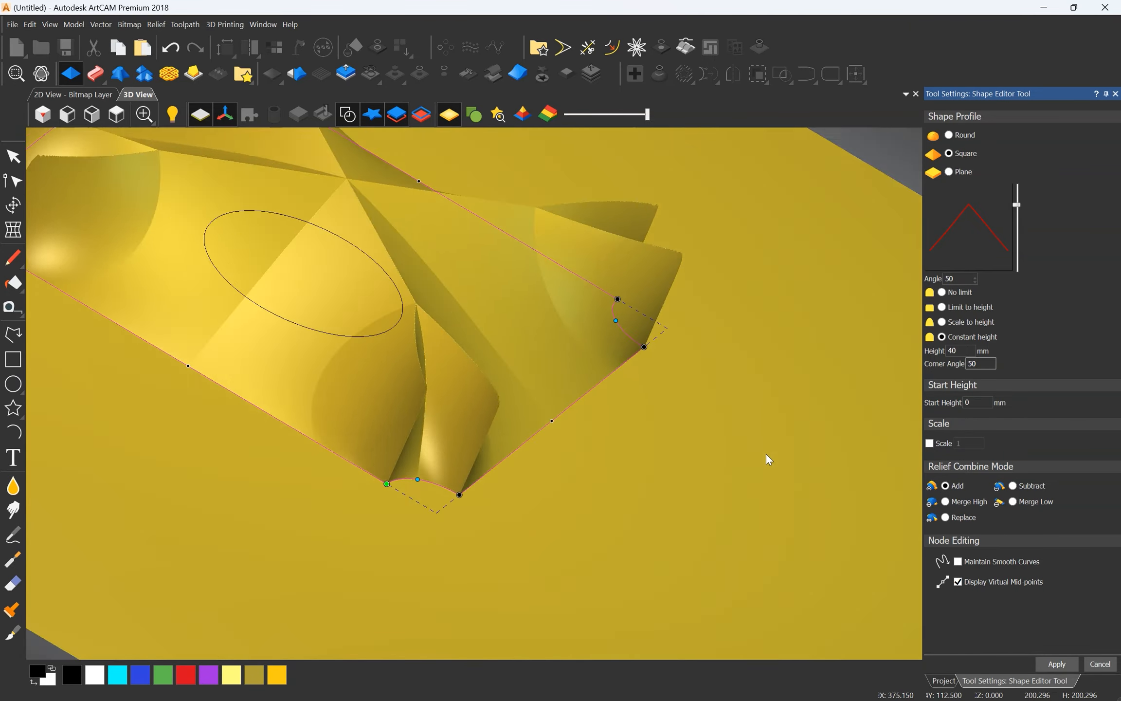
pyautogui.scroll(-5, 555, 402)
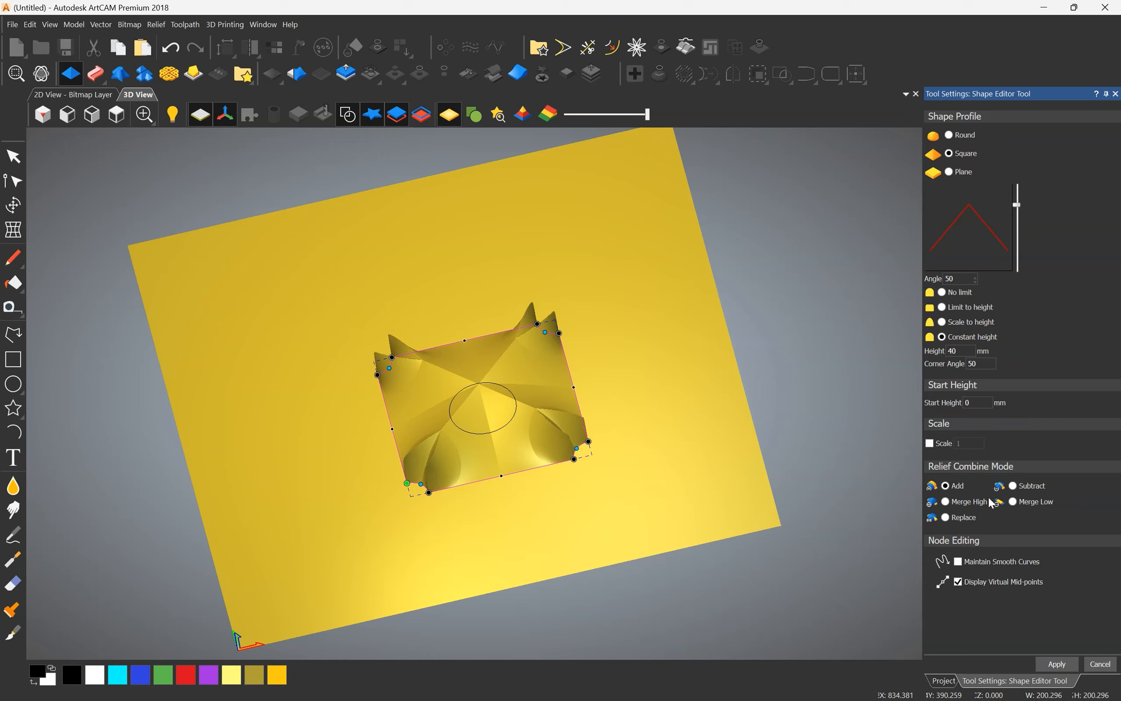
# - Give the notched square a Square profile limited to a height of 20 mm and apply it
pyautogui.click(949, 135)
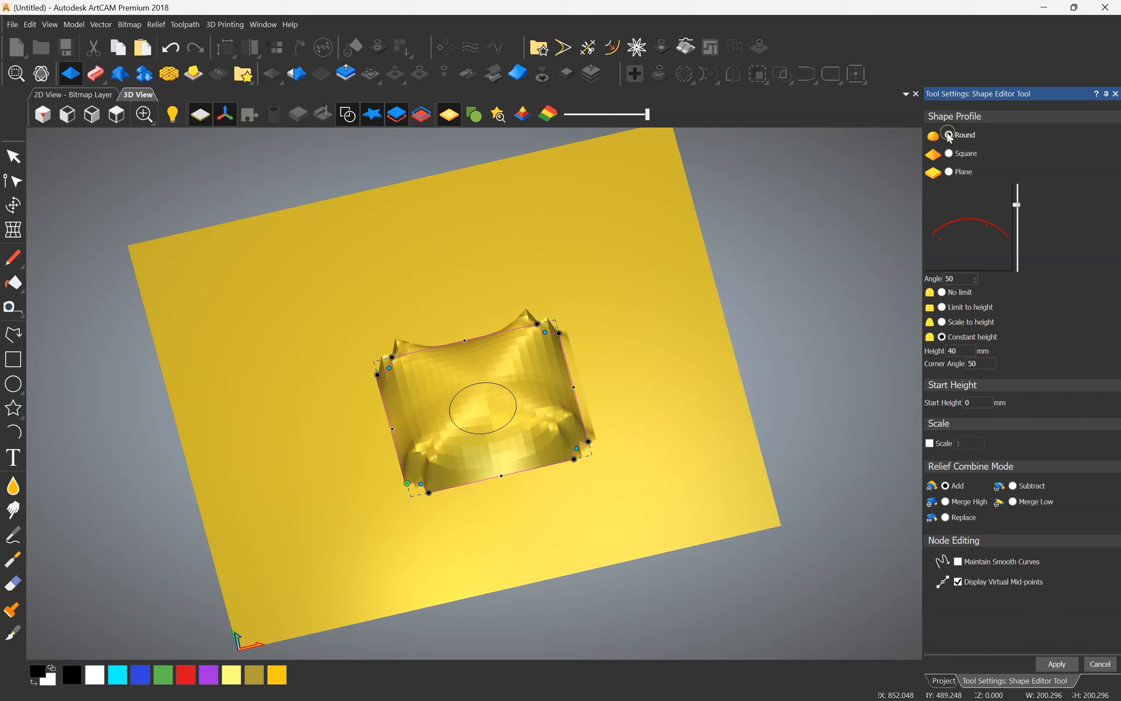
pyautogui.click(942, 307)
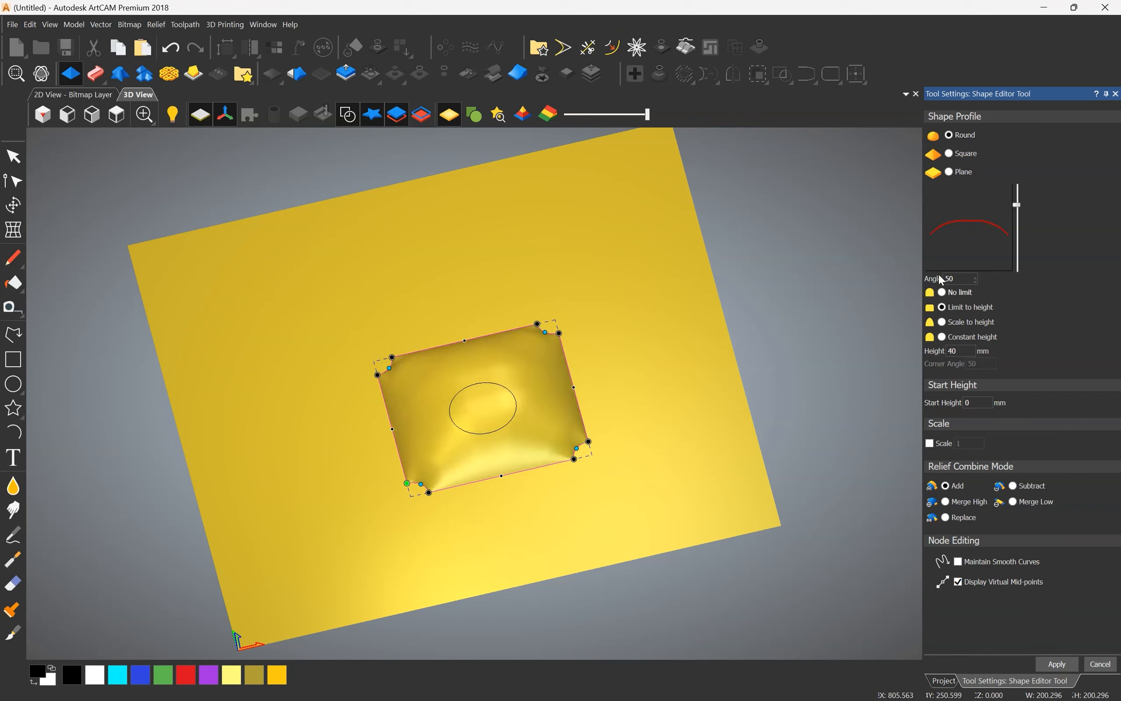
pyautogui.click(948, 154)
pyautogui.doubleClick(952, 351)
pyautogui.write('20')
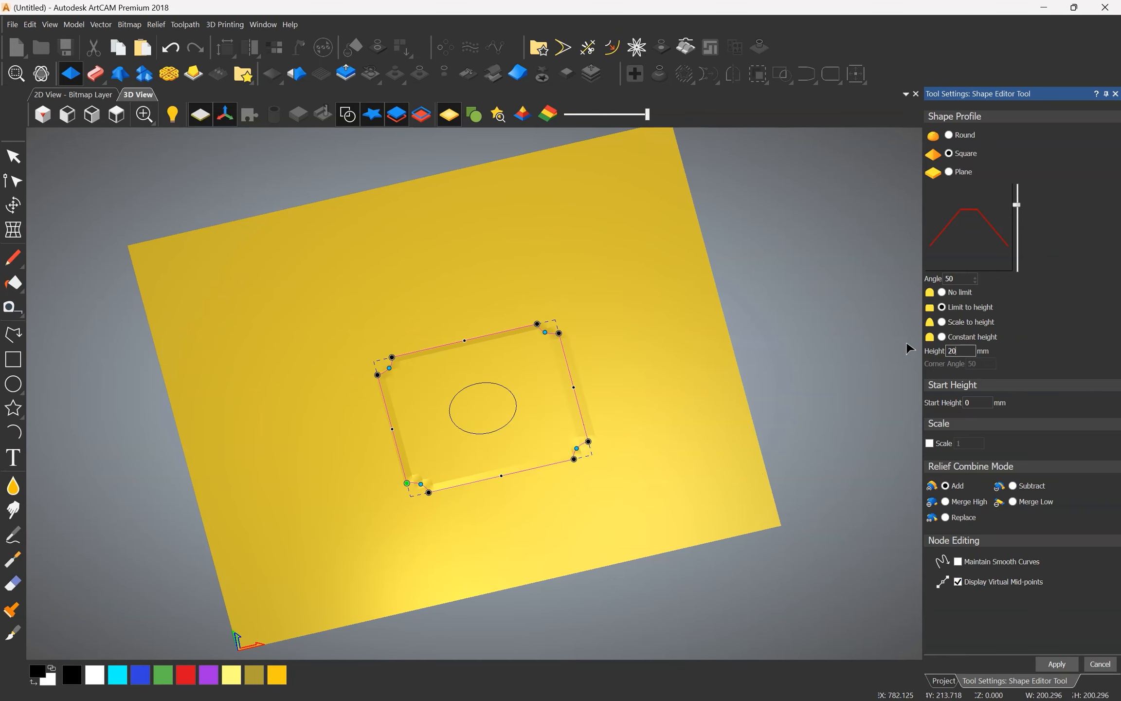
pyautogui.click(1057, 664)
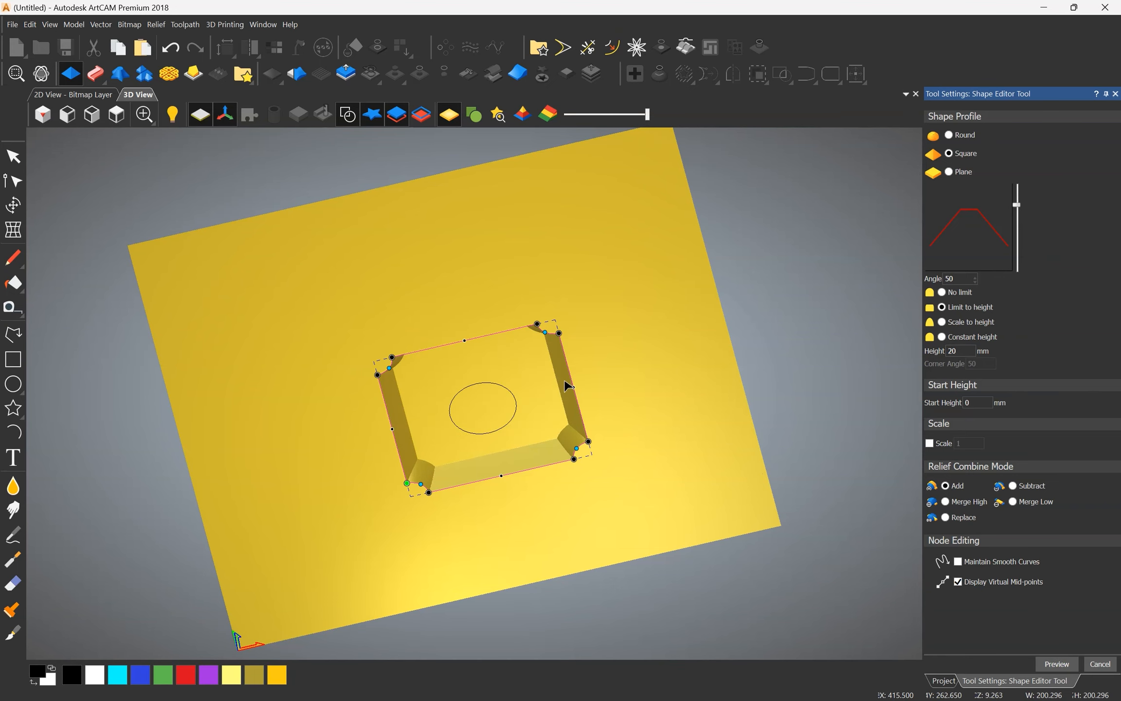
# - Select the circle inside the notched square and give it a subtracted Round profile with angle 63, scaled to a 30 mm height
pyautogui.scroll(4, 480, 409)
pyautogui.moveTo(291, 429); pyautogui.dragTo(420, 341, button='middle')
pyautogui.click(404, 353)
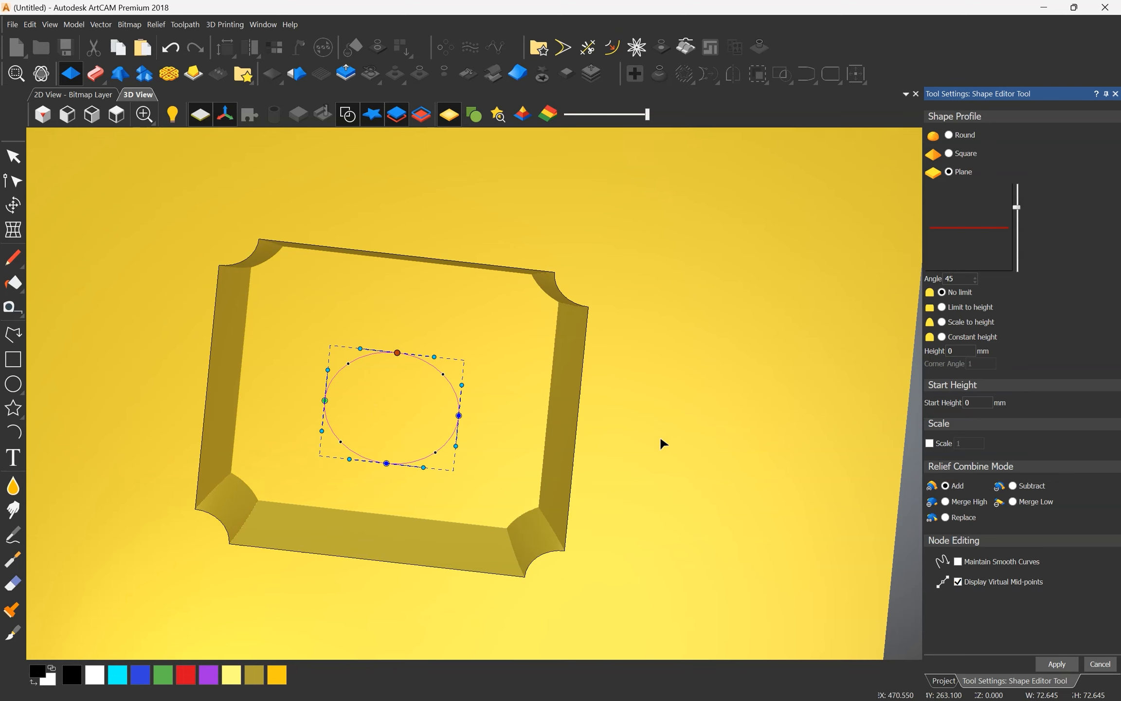
pyautogui.click(950, 135)
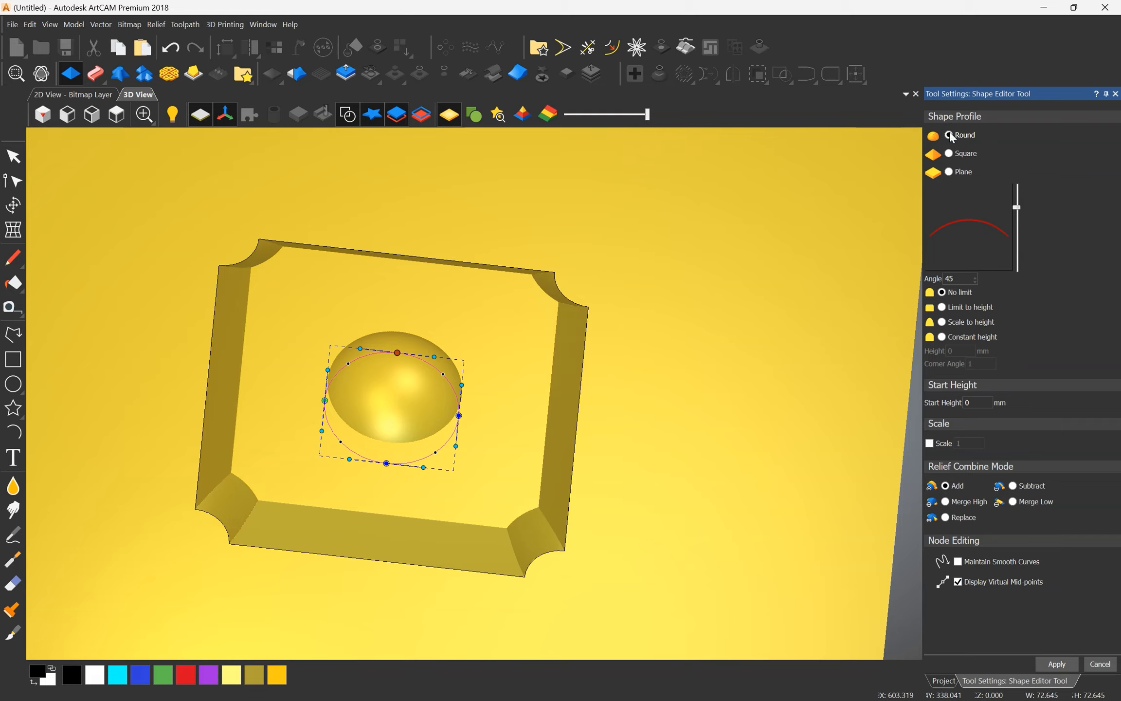
pyautogui.moveTo(556, 490); pyautogui.dragTo(733, 444, button='middle')
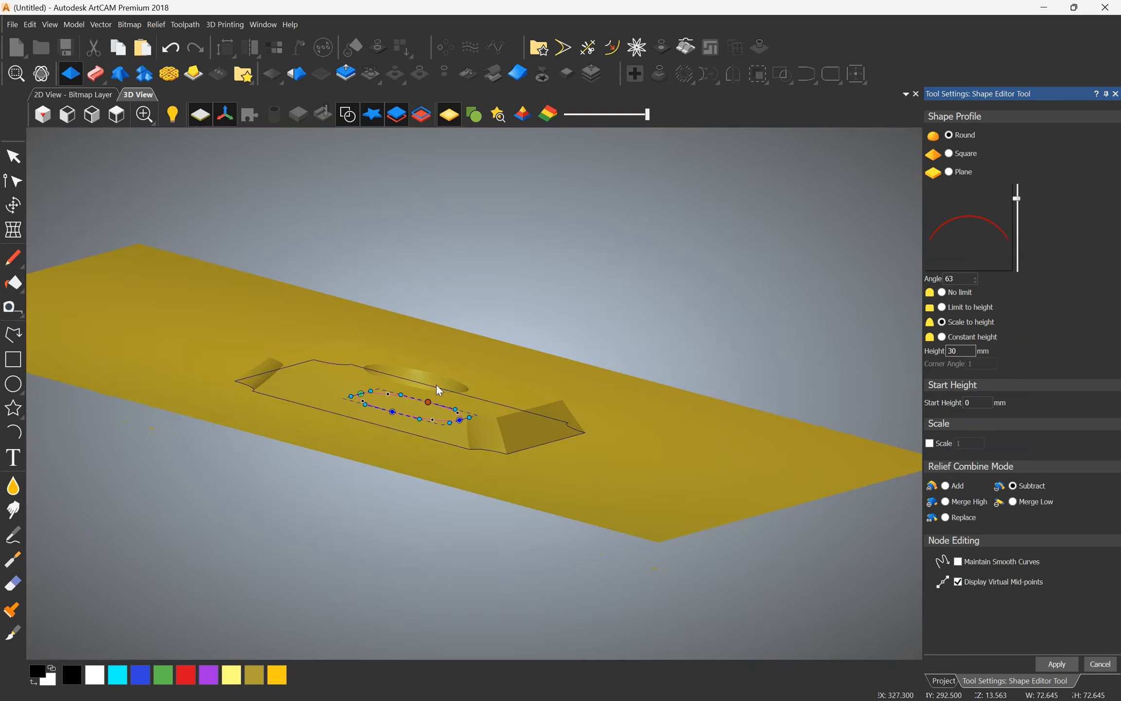
pyautogui.scroll(5, 518, 556)
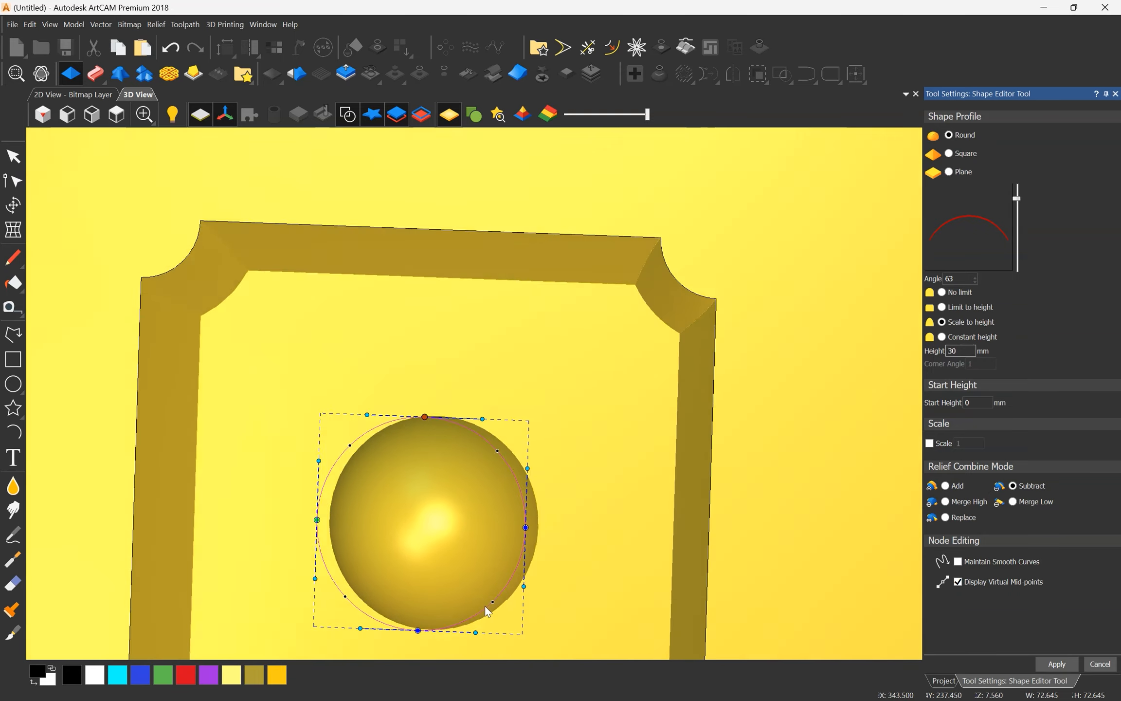
pyautogui.moveTo(486, 607); pyautogui.dragTo(313, 422, button='middle')
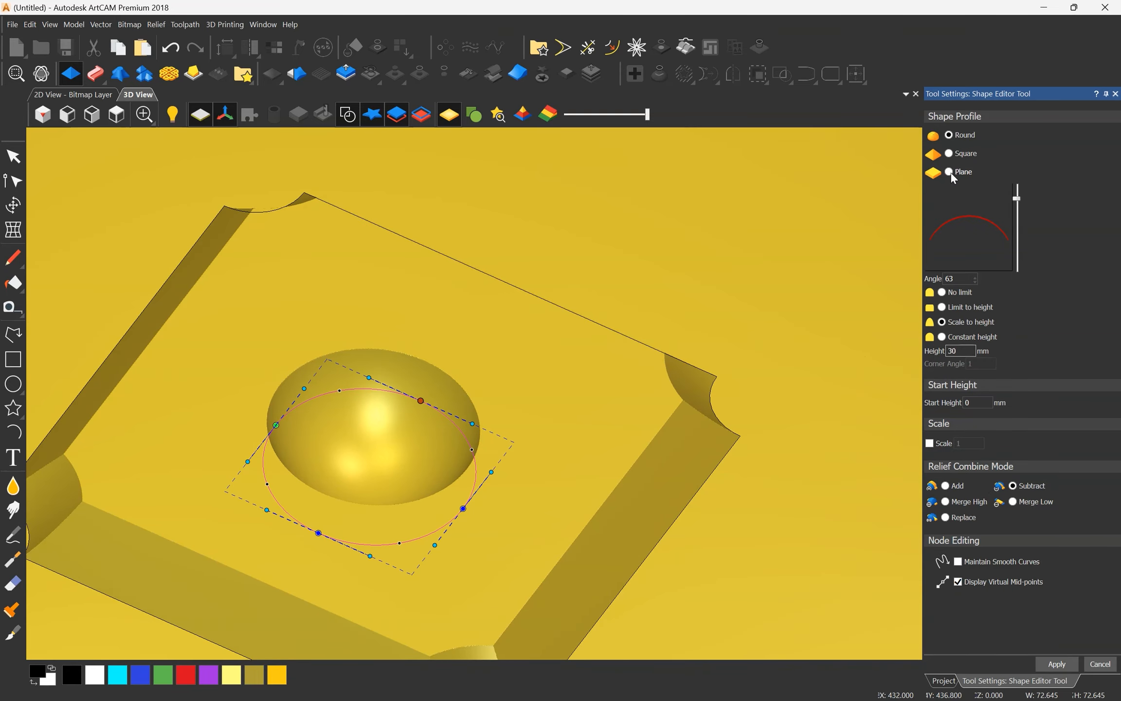
# - Change the circle's profile to Plane and set its start height to 20 mm
pyautogui.click(949, 173)
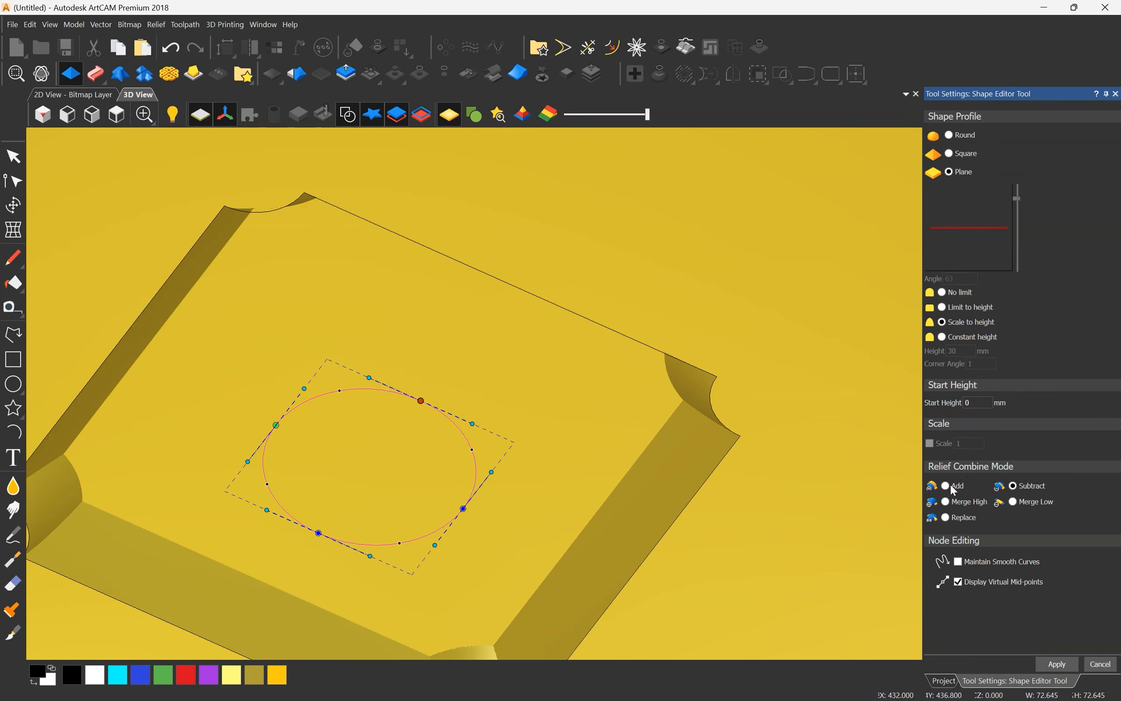
pyautogui.doubleClick(970, 403)
pyautogui.write('20')
pyautogui.press('Return')
pyautogui.scroll(-3, 409, 409)
pyautogui.scroll(5, 521, 417)
pyautogui.moveTo(518, 412); pyautogui.dragTo(331, 211, button='middle')
pyautogui.moveTo(343, 439); pyautogui.dragTo(650, 450, button='middle')
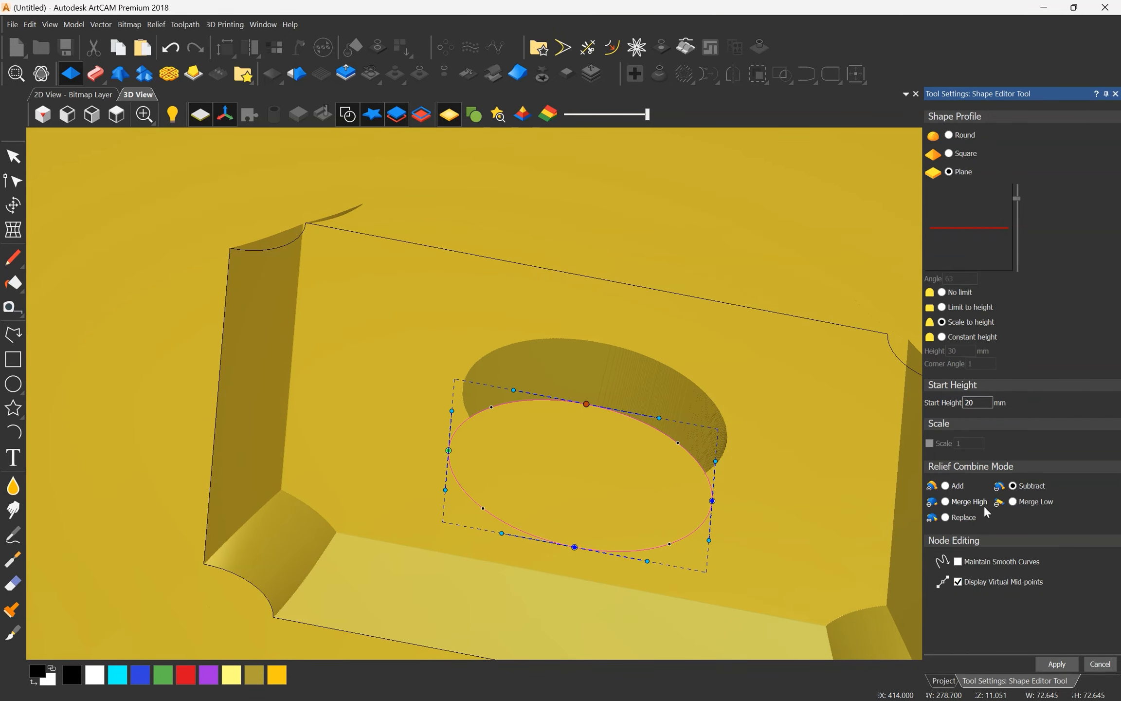
# - Change the circle's relief combine mode to Merge High
pyautogui.click(946, 501)
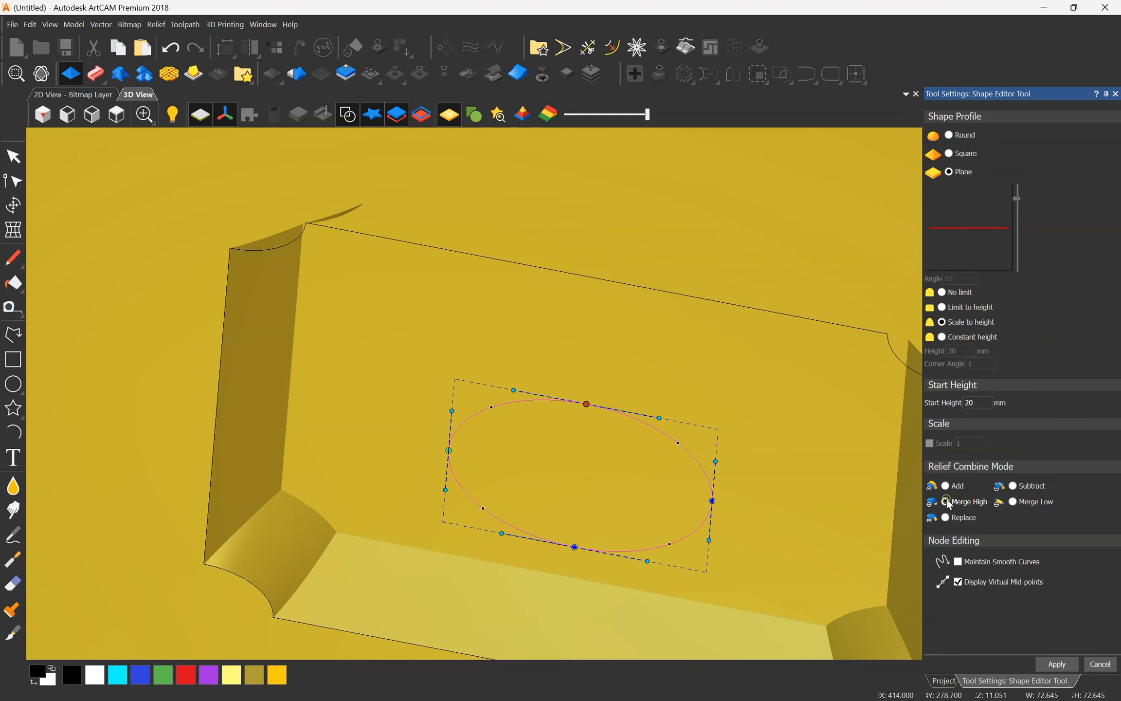
pyautogui.scroll(-4, 201, 373)
pyautogui.moveTo(372, 487); pyautogui.dragTo(645, 417, button='middle')
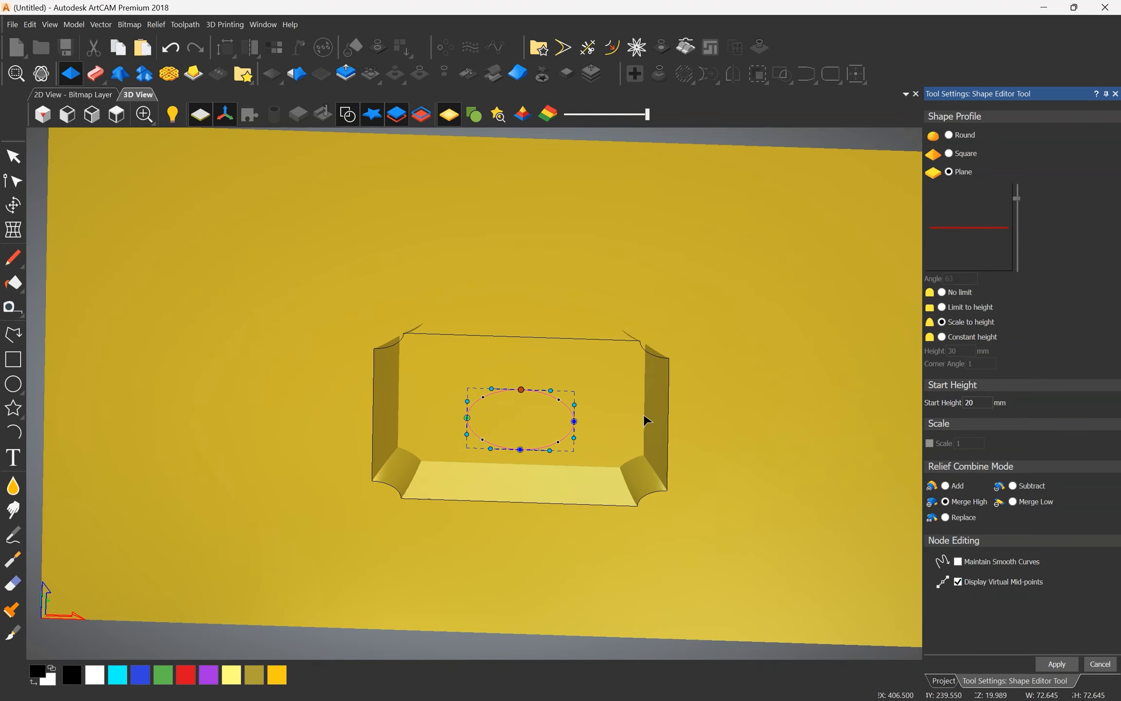
pyautogui.scroll(4, 643, 417)
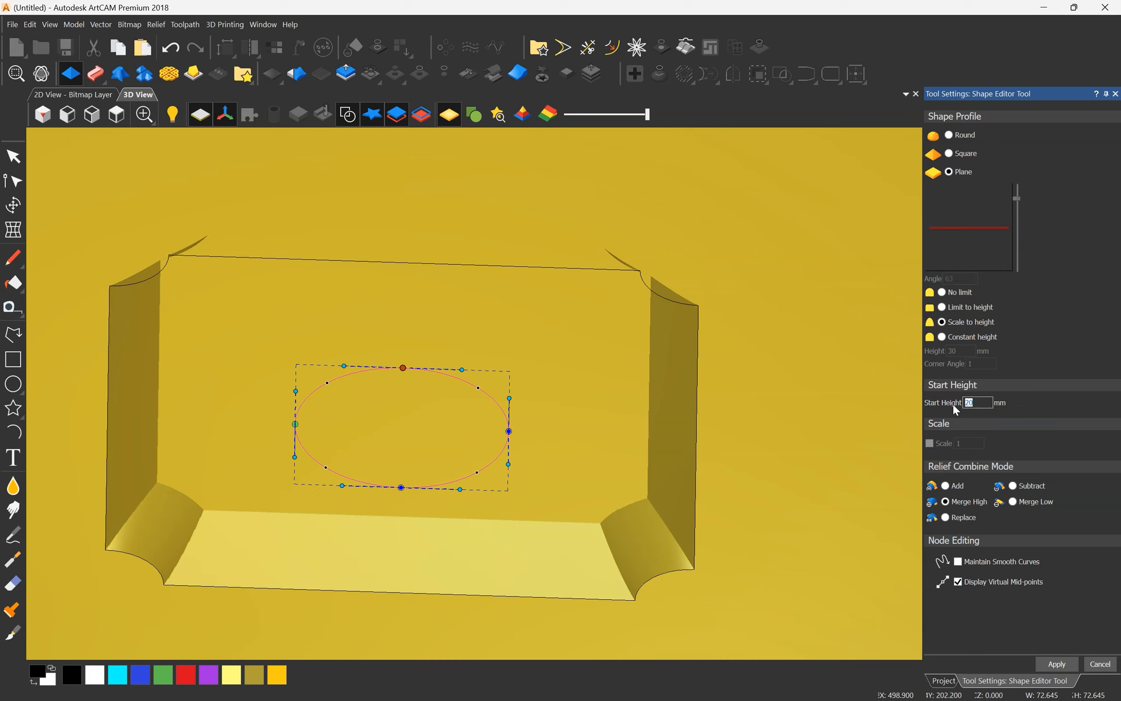
# - Set the circle's start height to 30 mm
pyautogui.write('30')
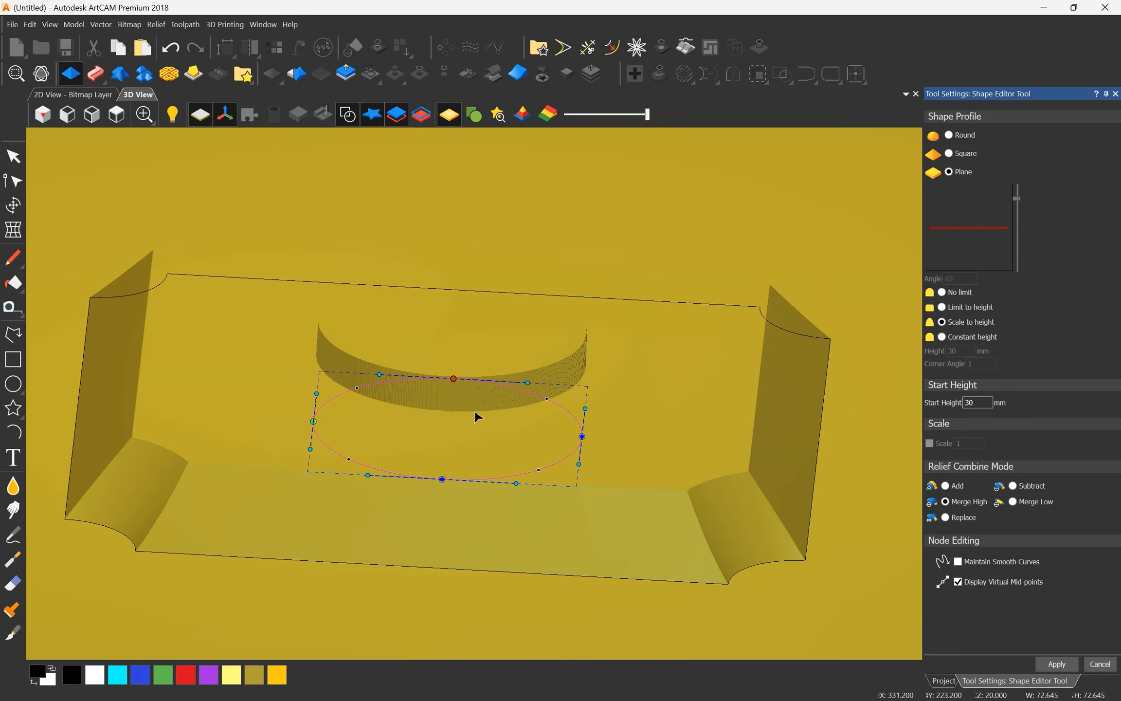
pyautogui.scroll(-2, 475, 409)
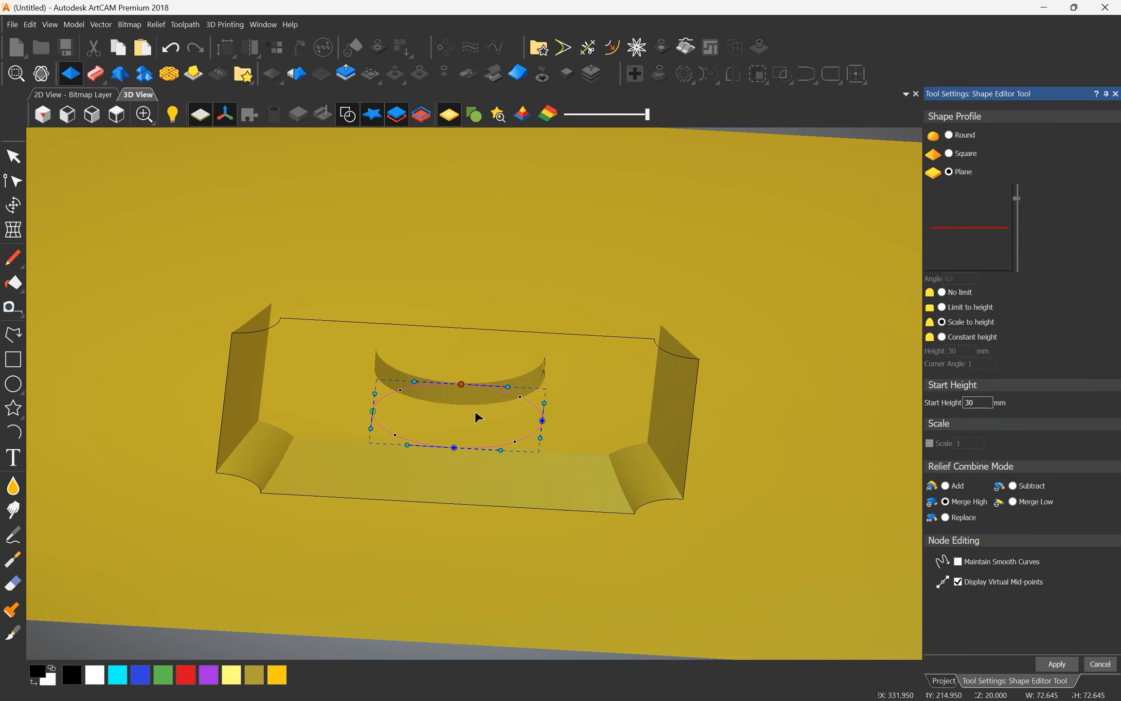
pyautogui.scroll(3, 453, 354)
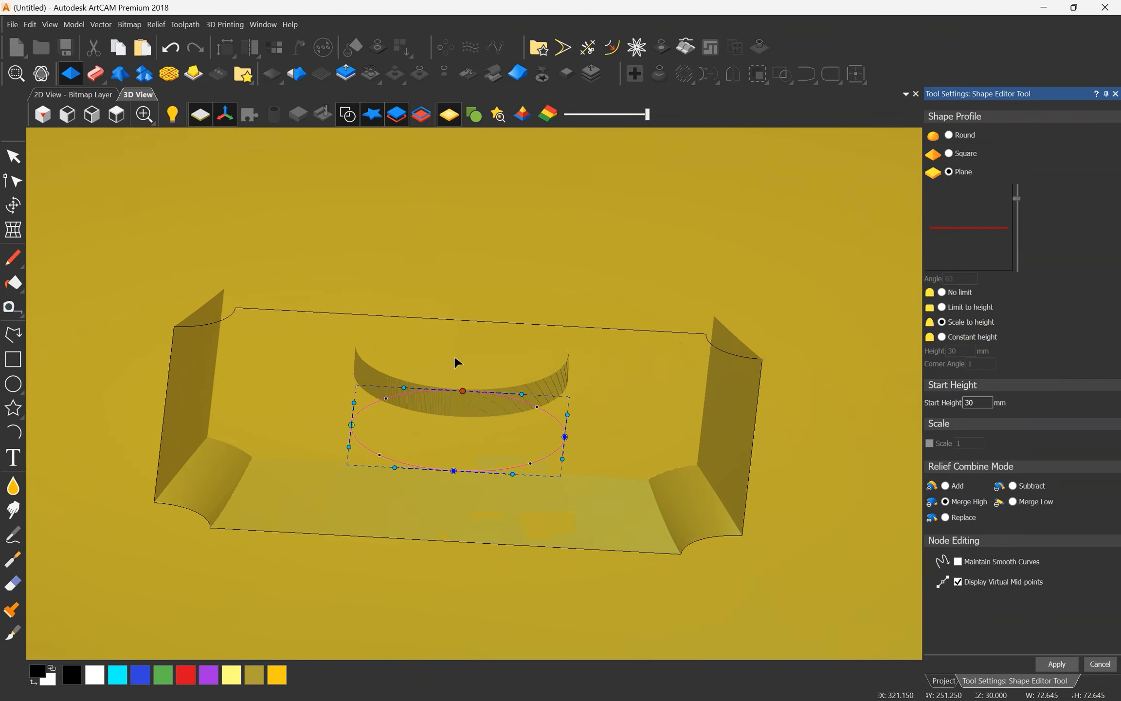
pyautogui.moveTo(449, 412); pyautogui.dragTo(490, 341, button='middle')
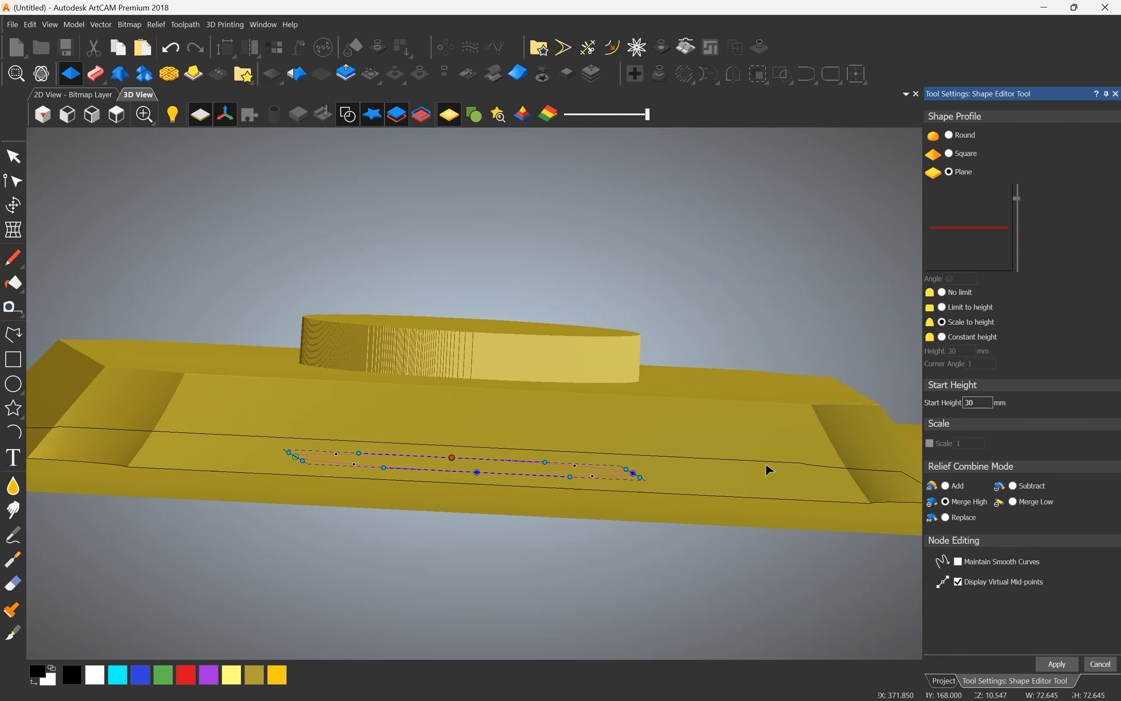
# - Change the circle's relief combine mode to Add
pyautogui.click(945, 486)
pyautogui.moveTo(419, 445); pyautogui.dragTo(429, 447, button='middle')
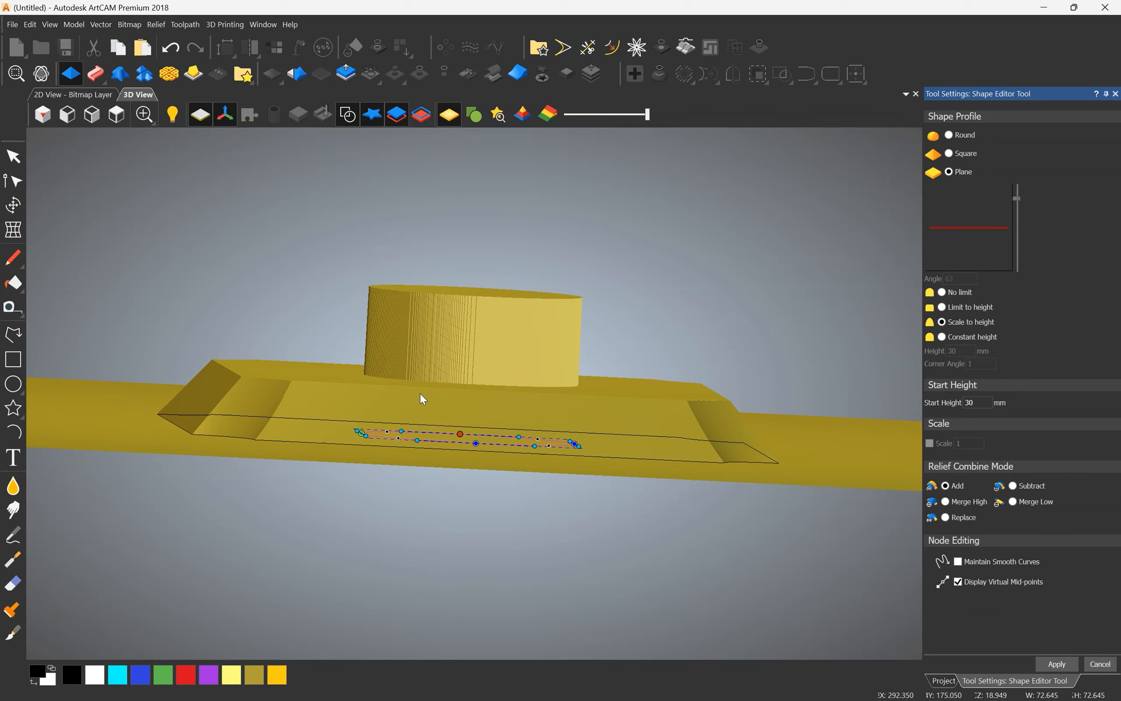
pyautogui.moveTo(420, 395); pyautogui.dragTo(302, 392, button='middle')
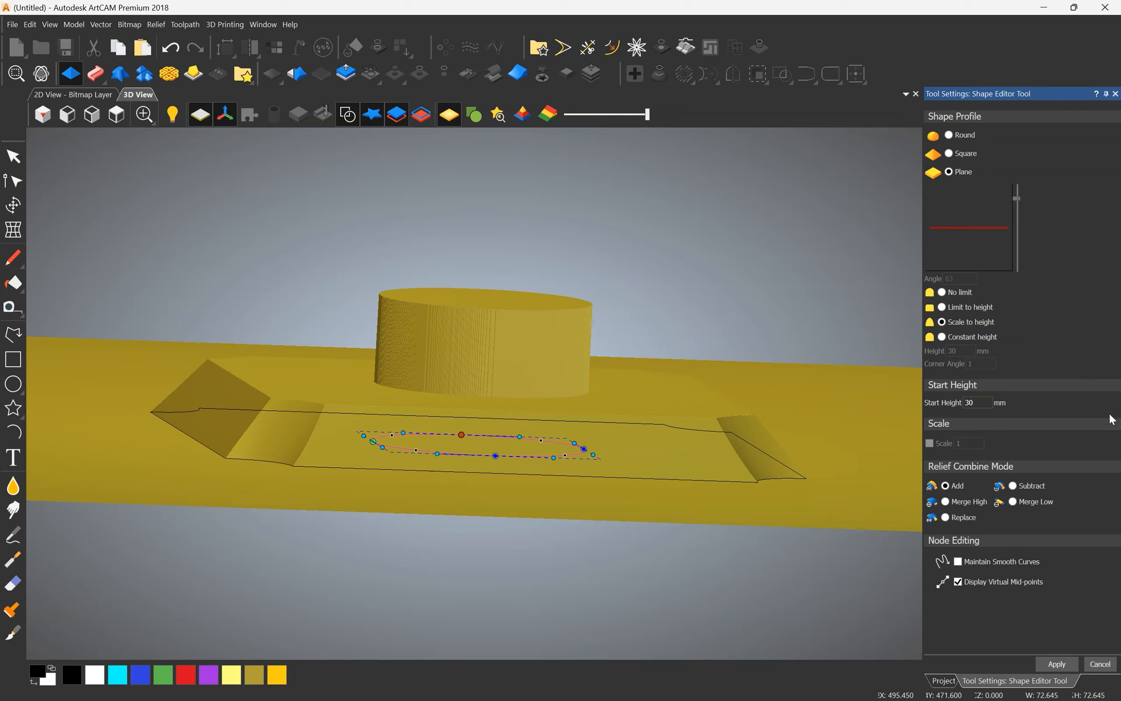
# - Try the Merge High and Merge Low combine modes on the circle's plane
pyautogui.moveTo(984, 404); pyautogui.dragTo(908, 400)
pyautogui.click(946, 501)
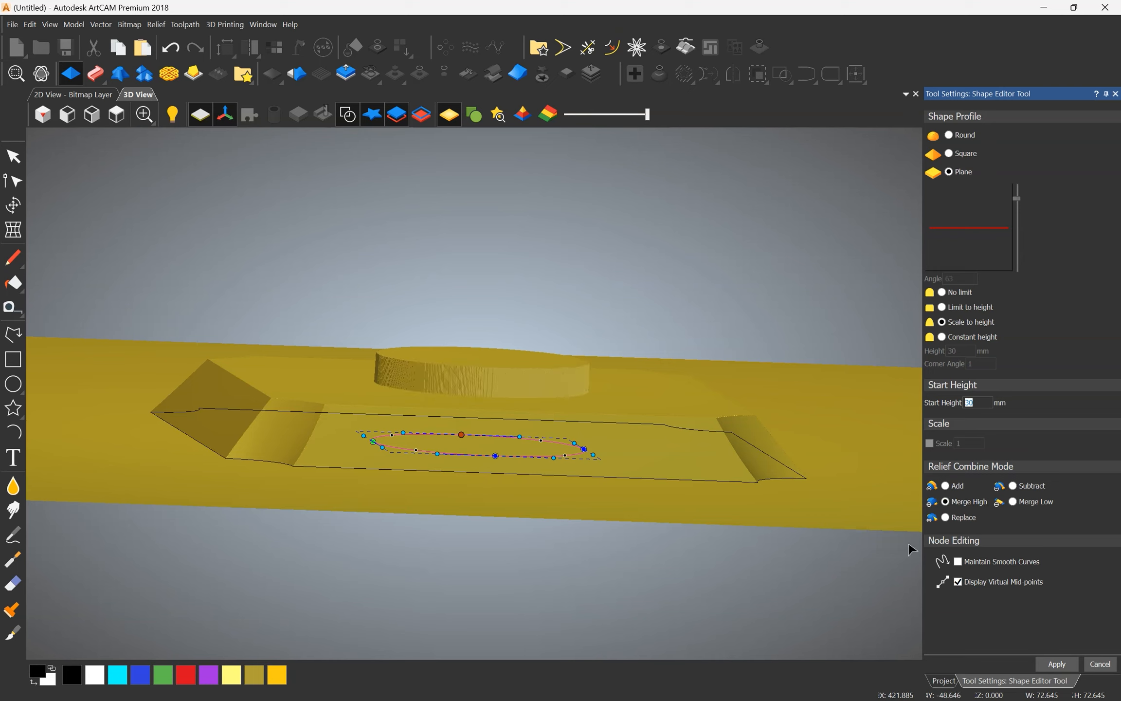
pyautogui.click(1015, 508)
pyautogui.moveTo(500, 388); pyautogui.dragTo(652, 541)
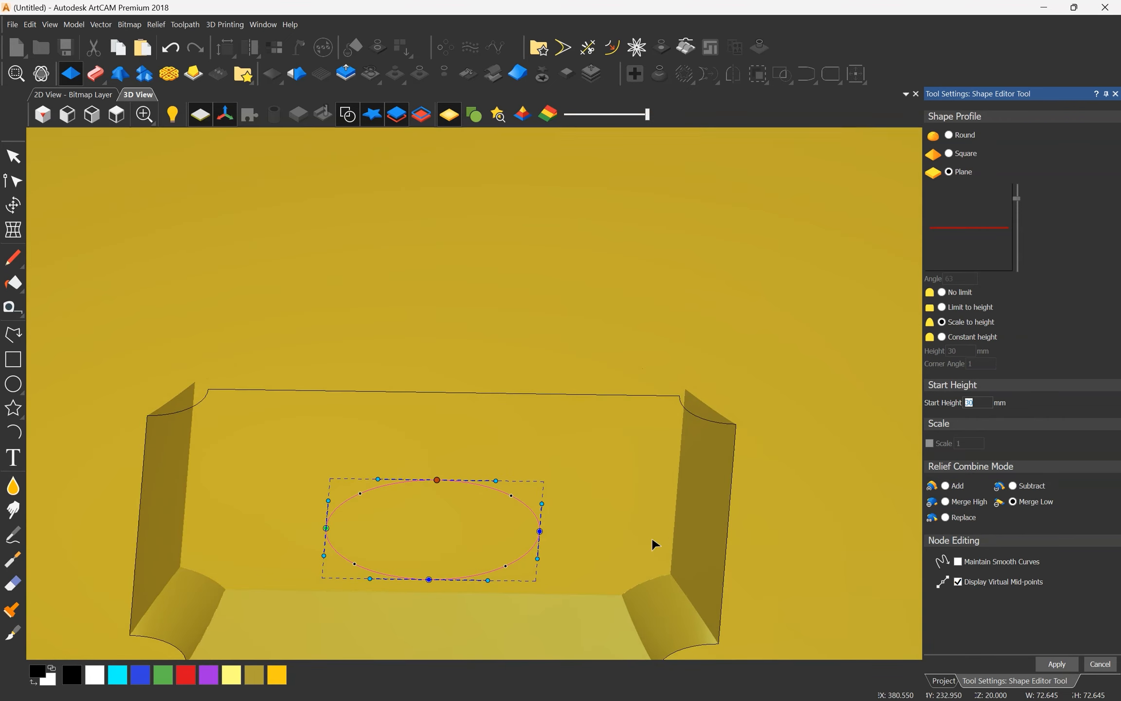
# - Set the circle's relief combine mode to Replace and its start height to 10 mm
pyautogui.click(947, 518)
pyautogui.moveTo(582, 469); pyautogui.dragTo(380, 408)
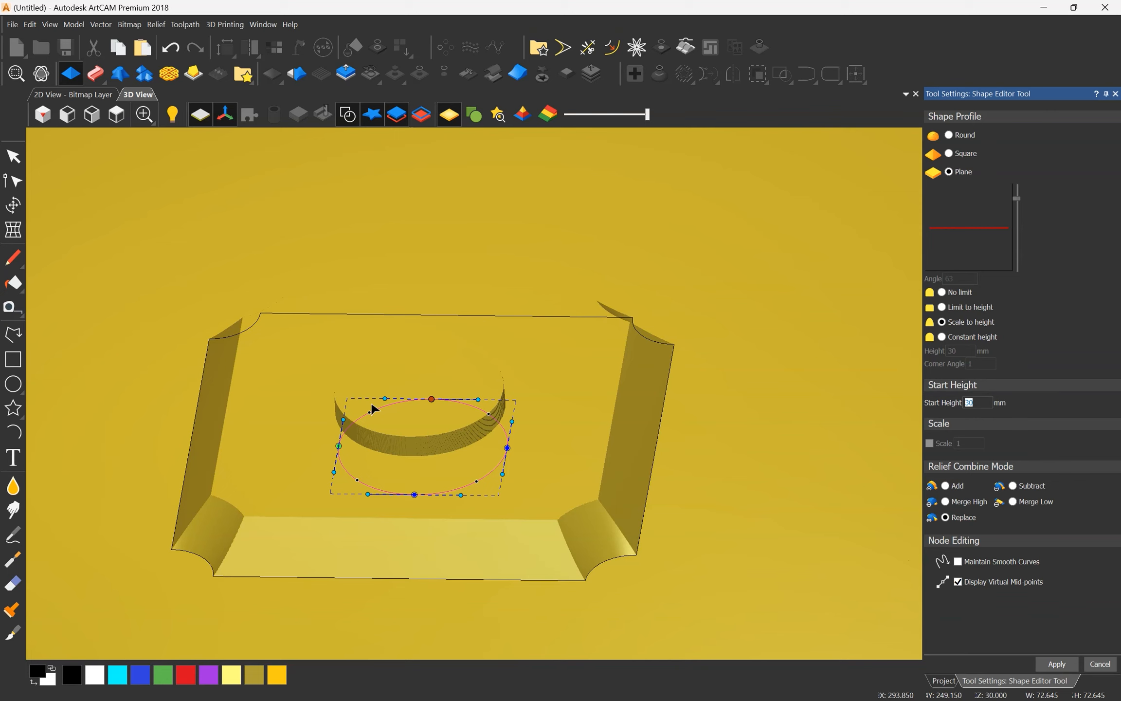
pyautogui.scroll(2, 375, 405)
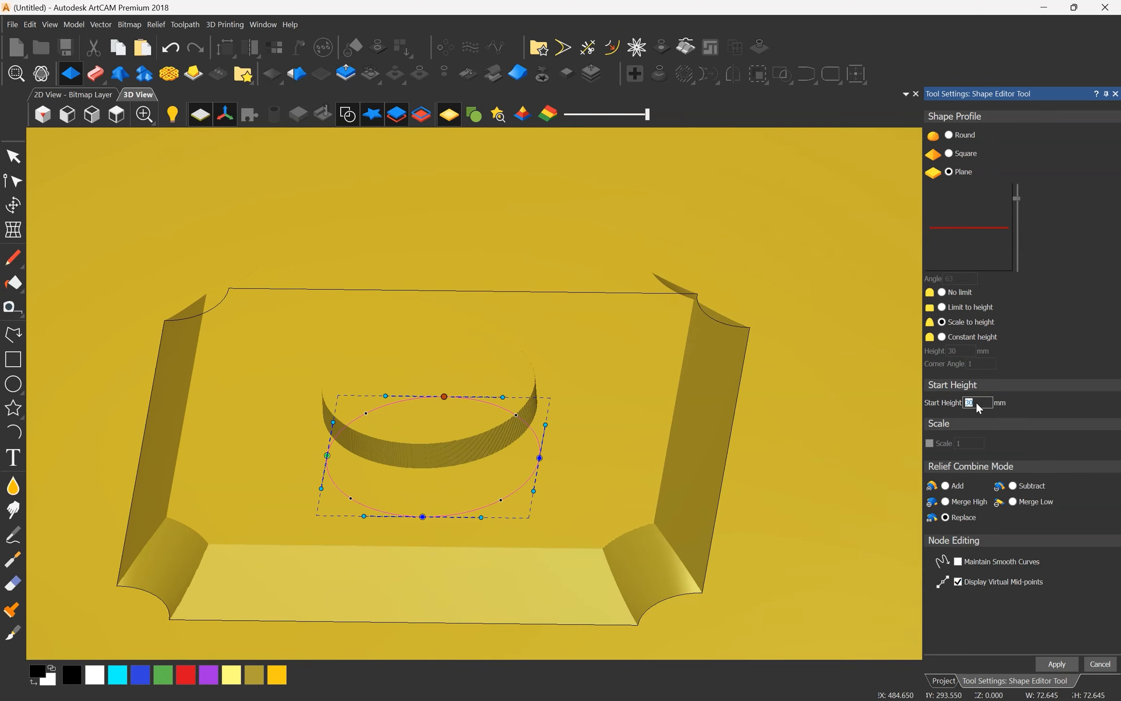
pyautogui.press('BackSpace')
pyautogui.write('10')
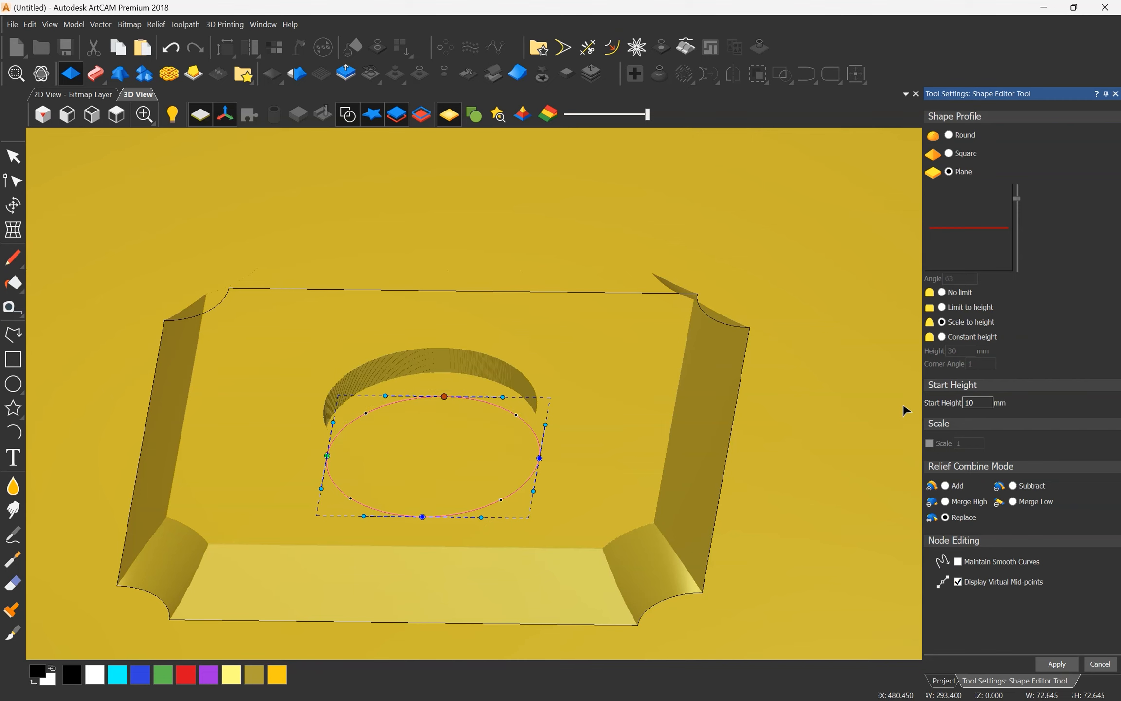
pyautogui.moveTo(768, 408); pyautogui.dragTo(499, 358)
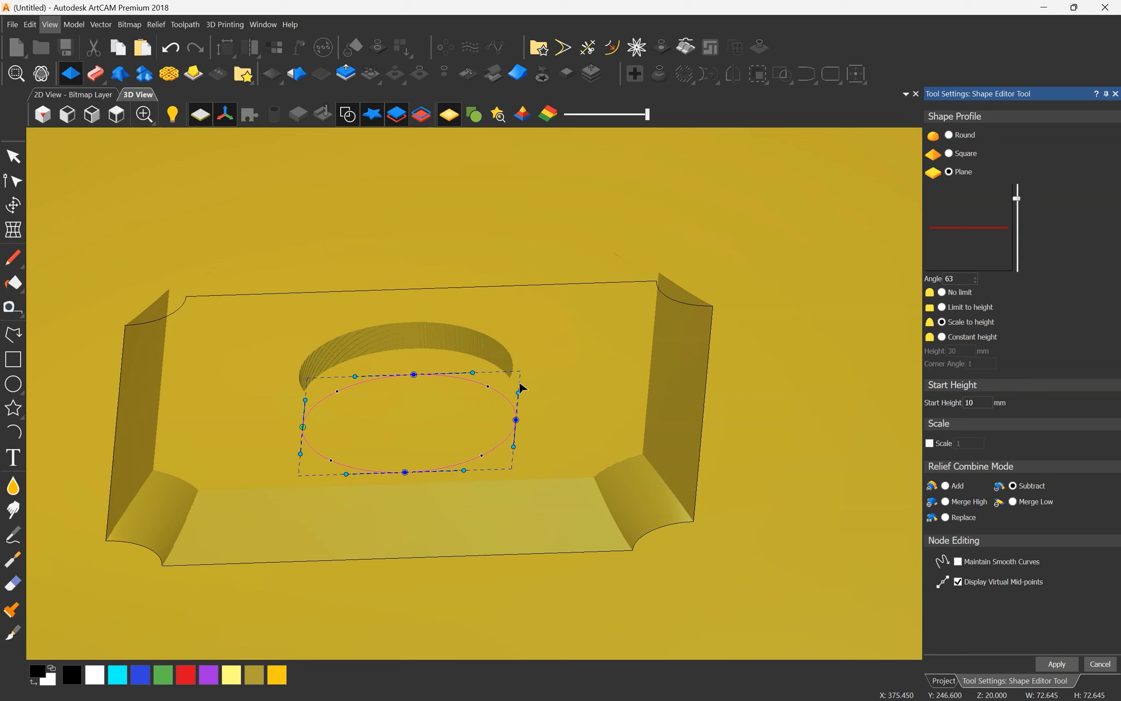
# - Add a new relief layer to the front relief and reopen the Shape Editor for the circle
pyautogui.click(1116, 94)
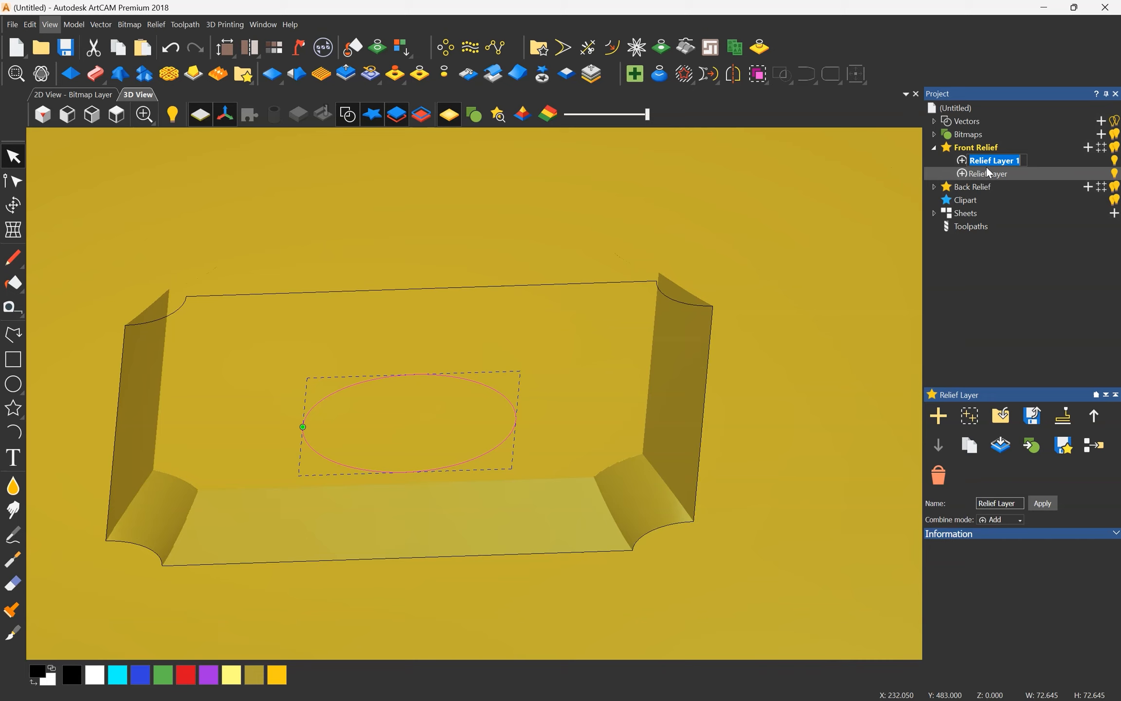
pyautogui.click(1029, 161)
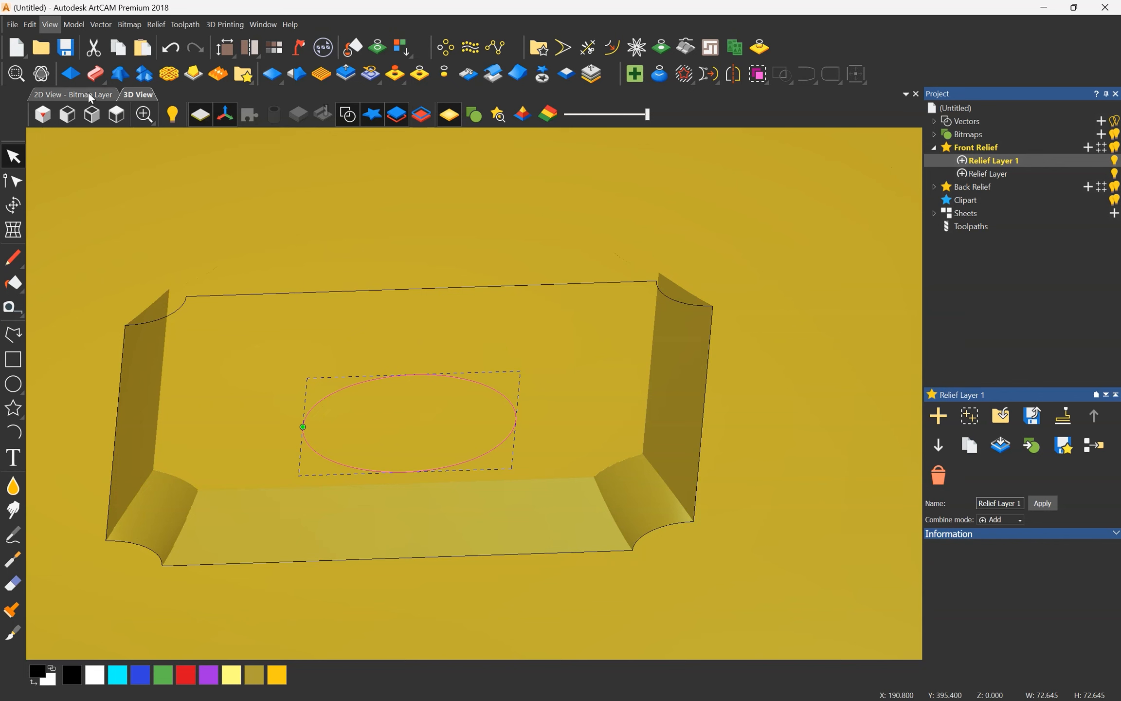
pyautogui.click(76, 75)
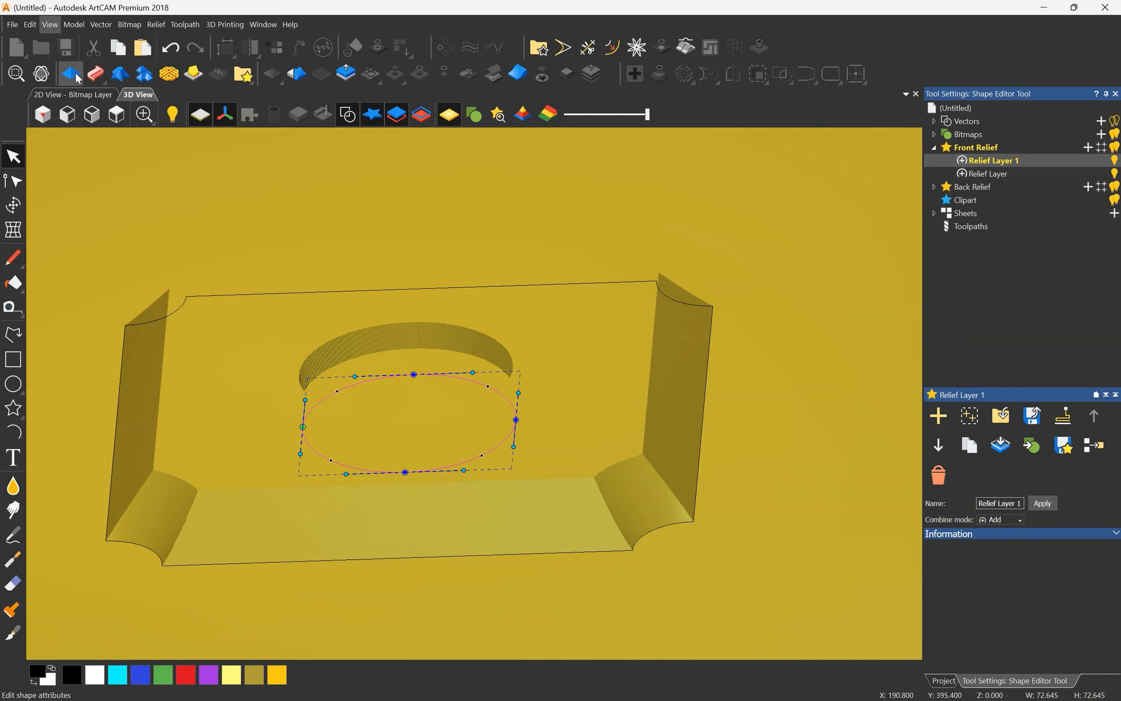